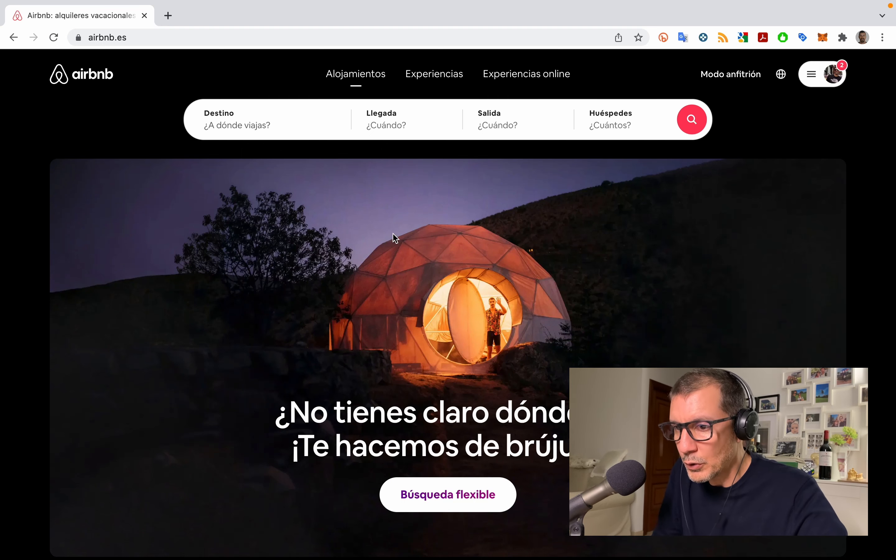
left_click(161, 37)
left_click(160, 37)
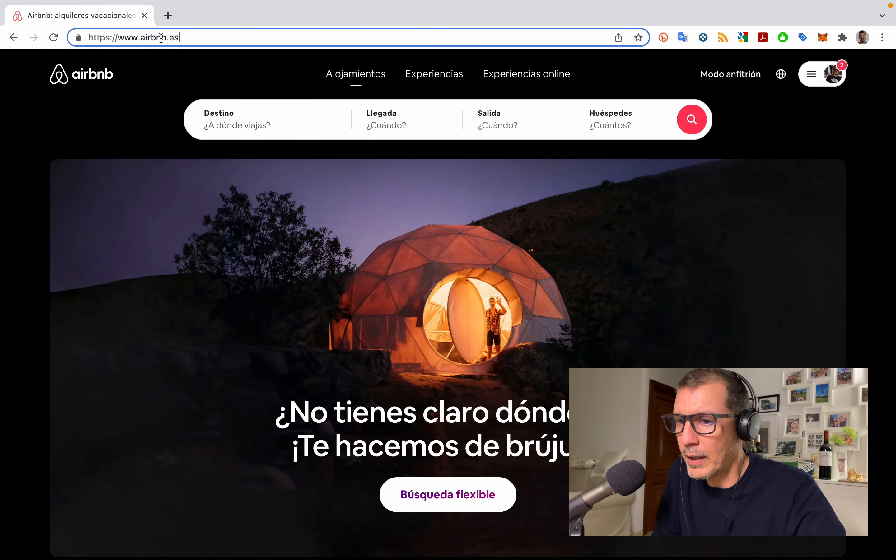
left_click(216, 39)
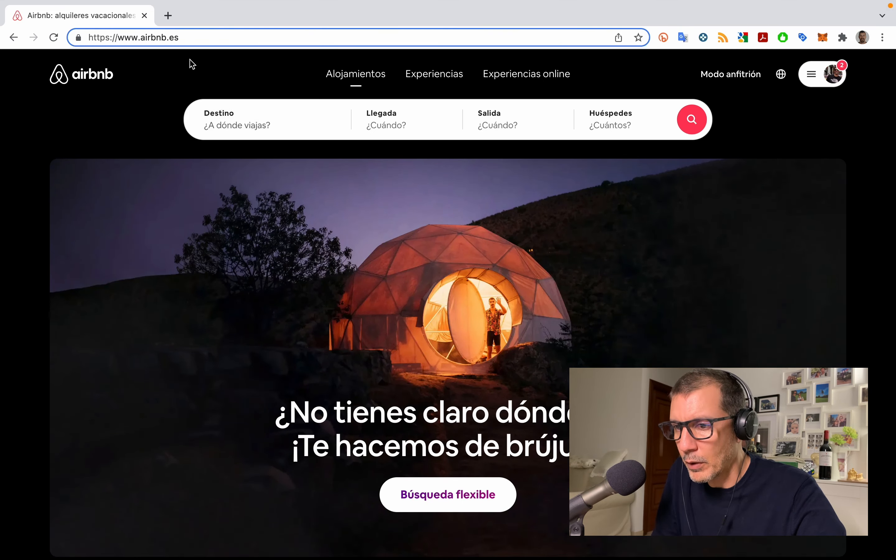
double_click(173, 37)
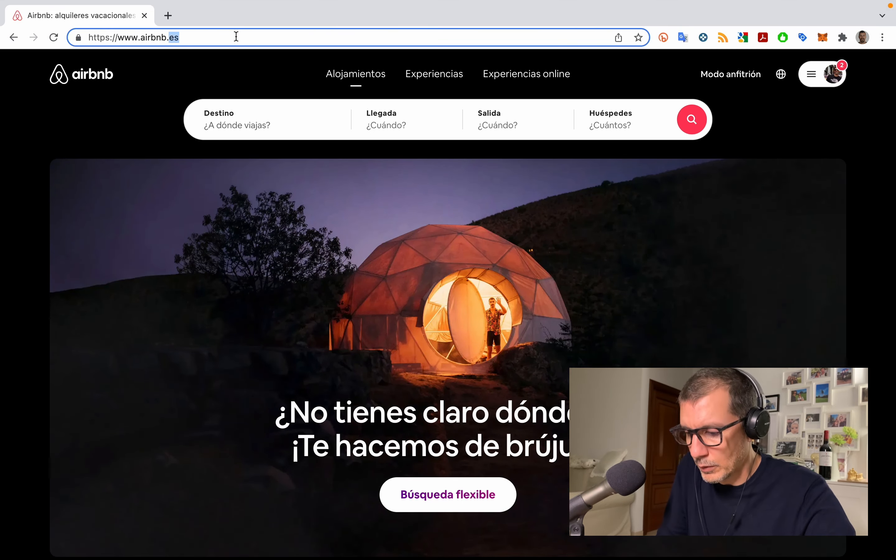
type("com/")
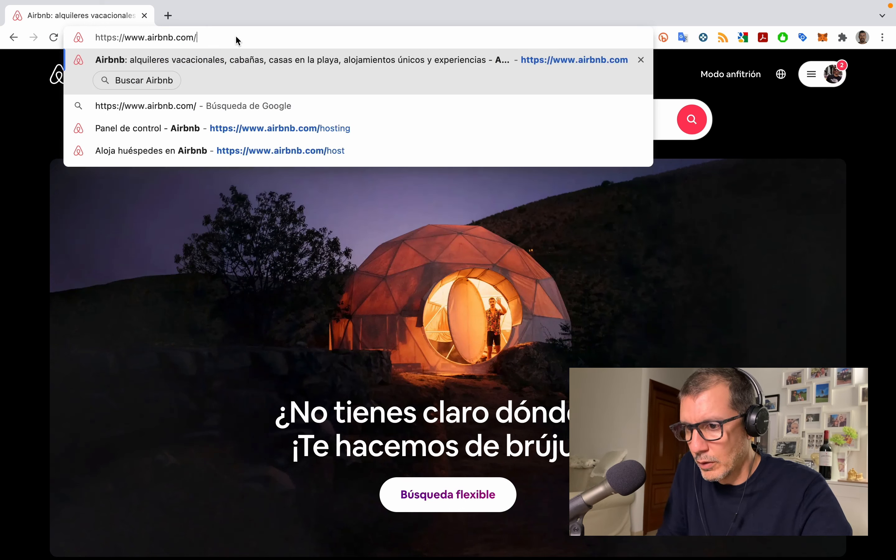
type("hosting")
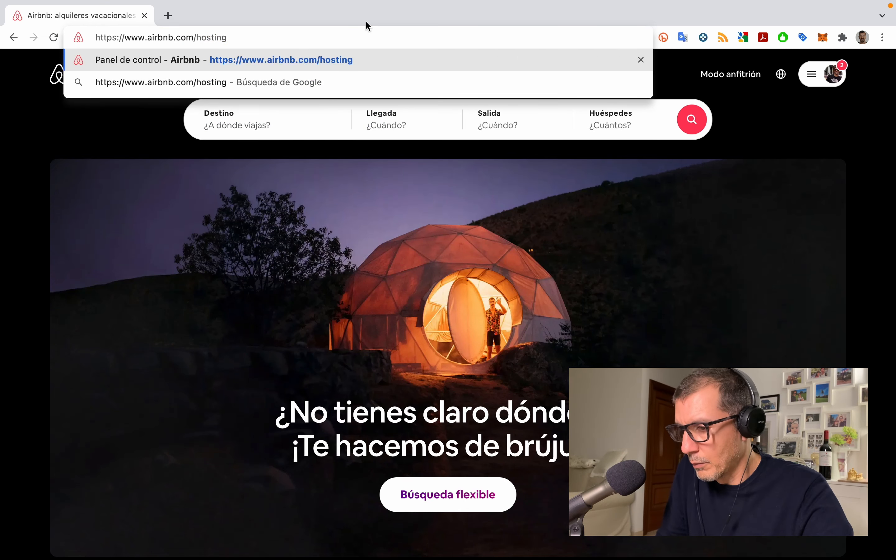
key("Return")
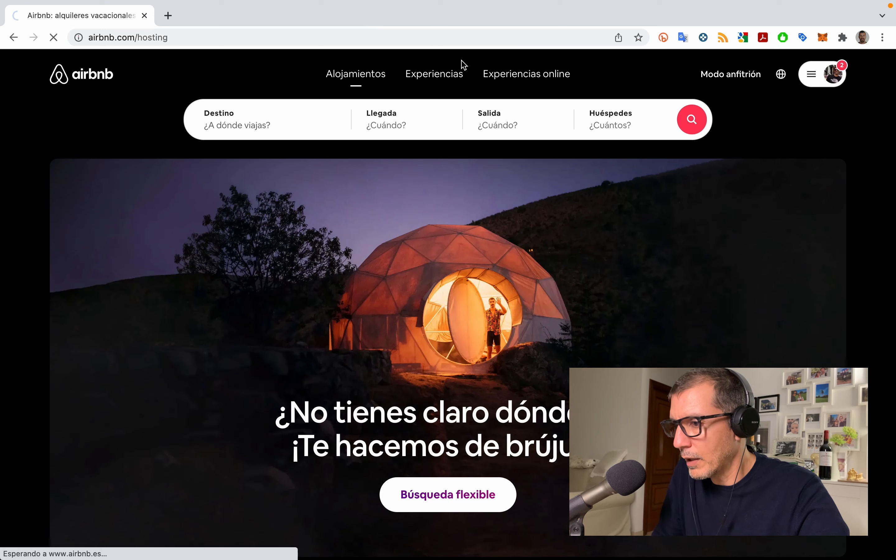
left_click(746, 82)
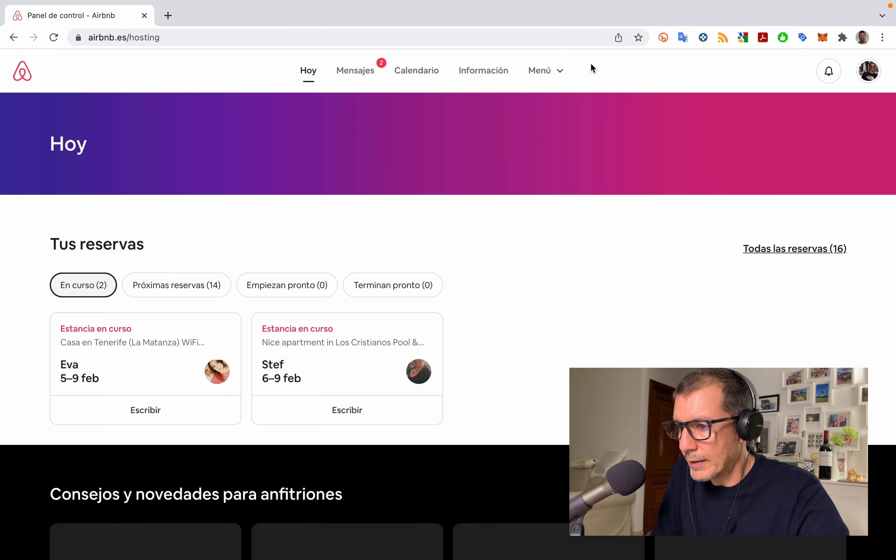
Display the host's listings and open "La casita de Acentejo" for editing
left_click(565, 77)
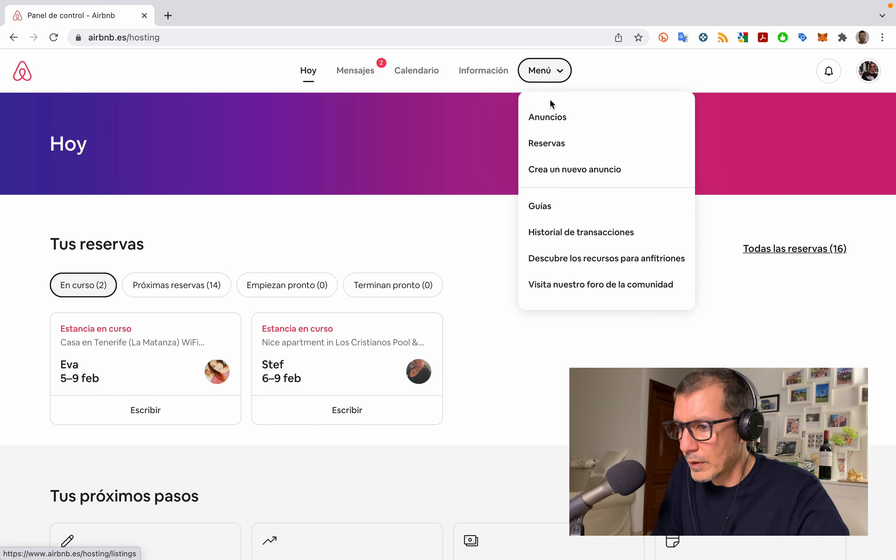
left_click(548, 118)
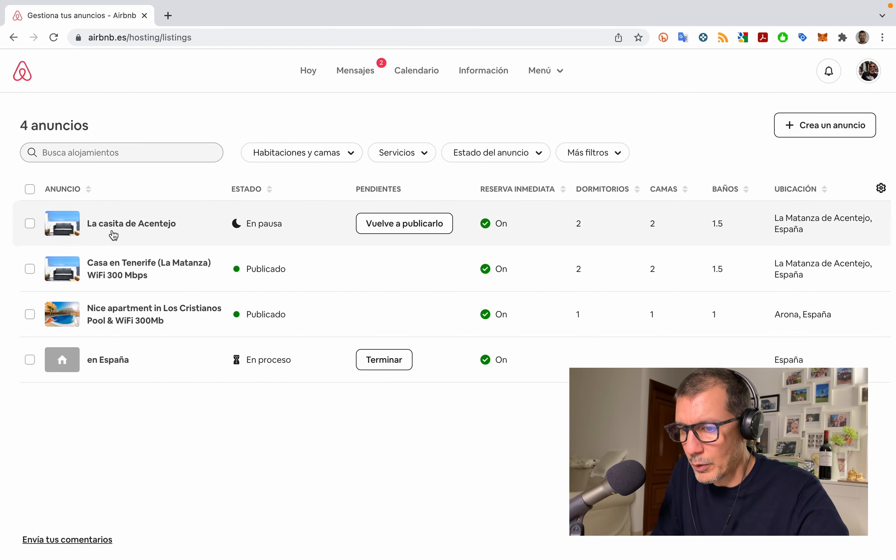
left_click(142, 225)
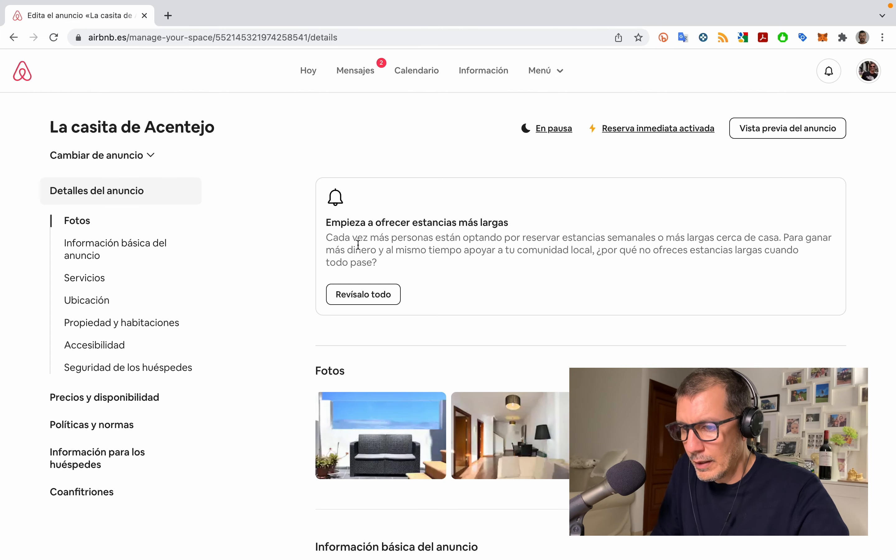
Look over the listing's details page and open its "Políticas y normas" section
scroll(237, 334, "down", 2)
scroll(237, 334, "up", 2)
scroll(237, 333, "down", 1)
scroll(237, 334, "up", 1)
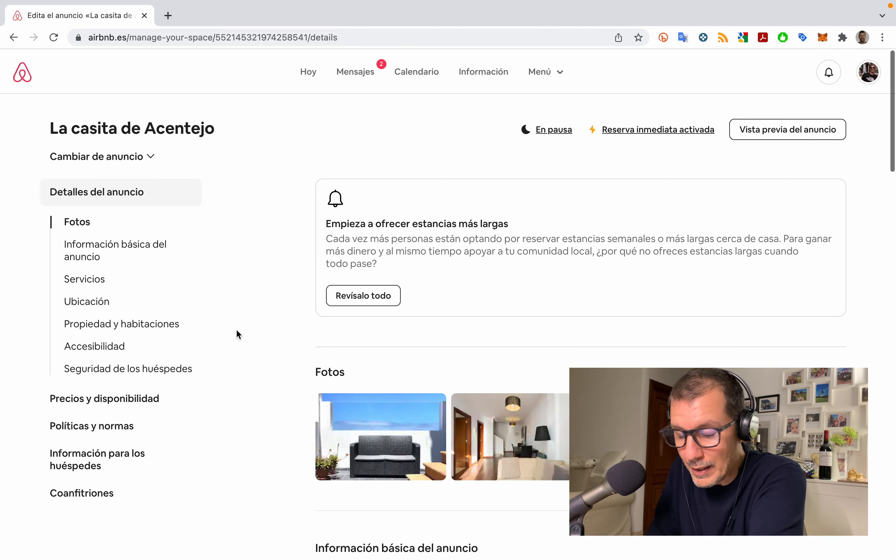
scroll(237, 333, "down", 2)
scroll(237, 334, "down", 2)
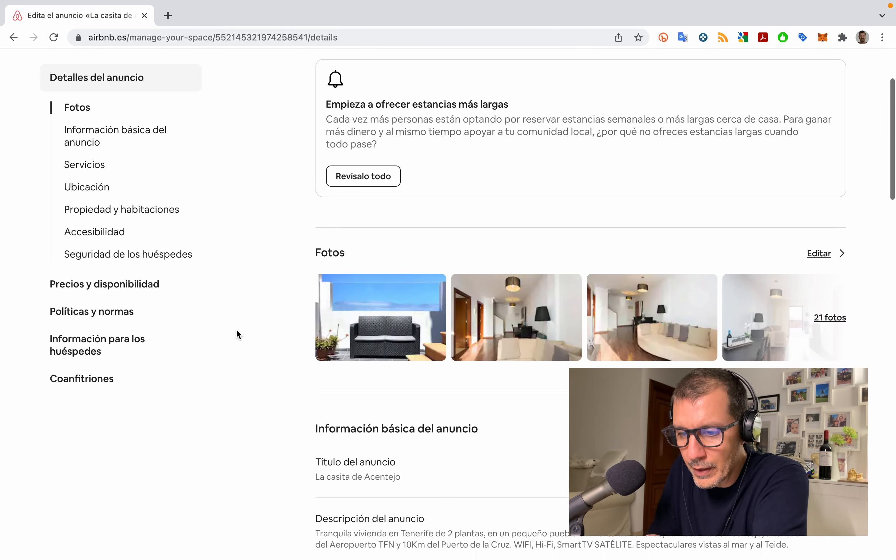
scroll(237, 334, "up", 3)
scroll(148, 319, "down", 3)
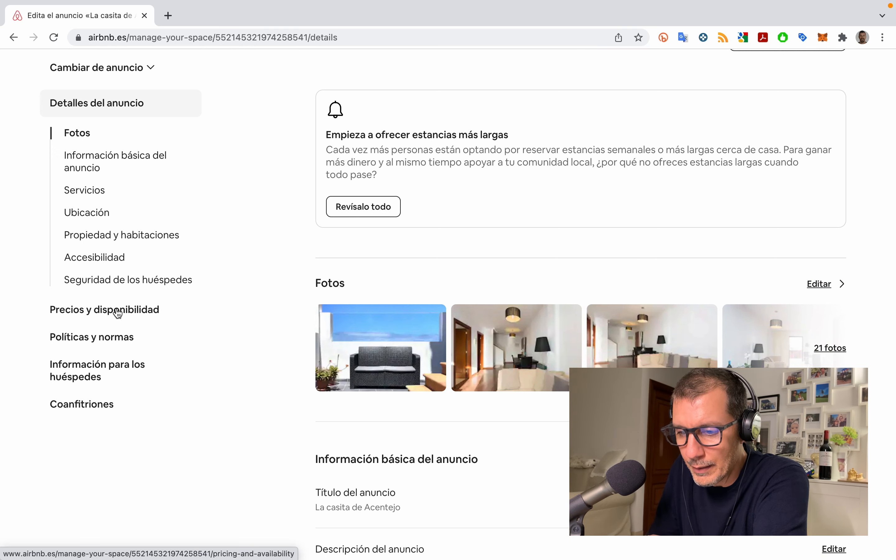
left_click(96, 344)
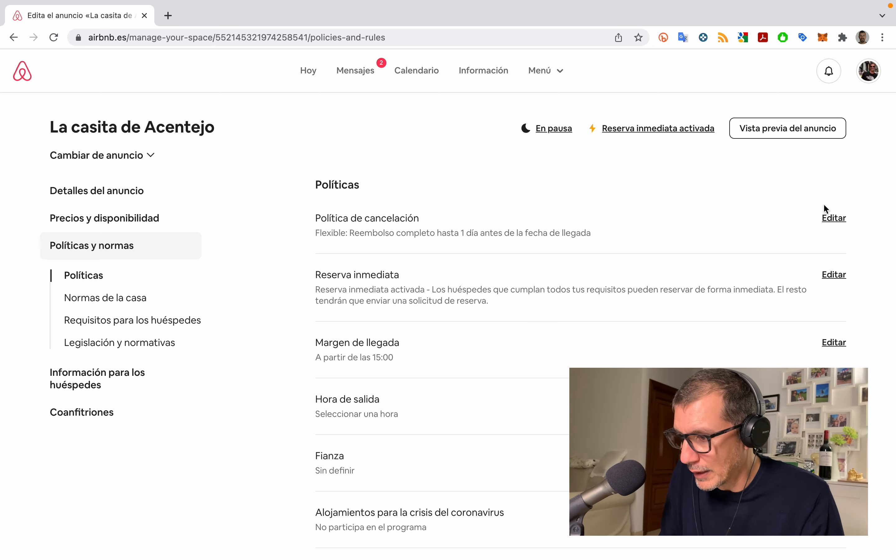
Open the cancellation policy for editing and review the options for standard stays and for stays of 28 nights or more
left_click(833, 220)
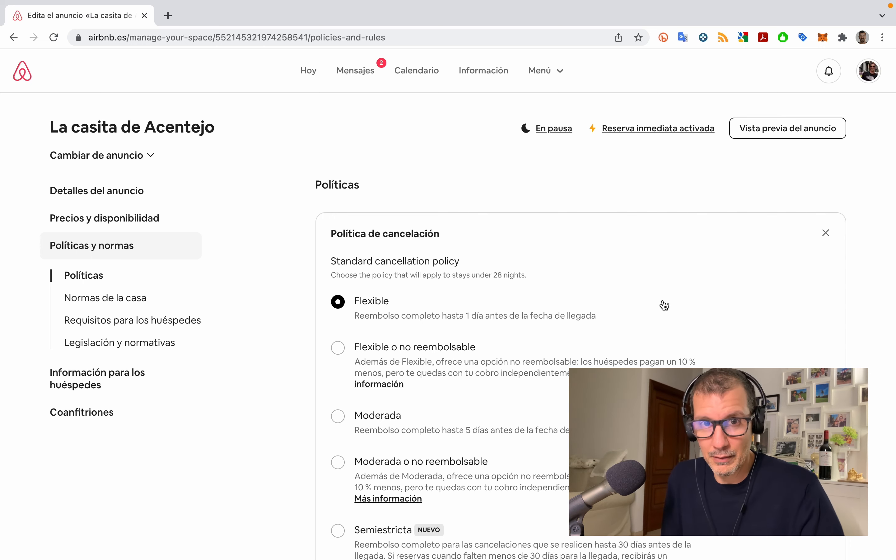
scroll(665, 305, "down", 5)
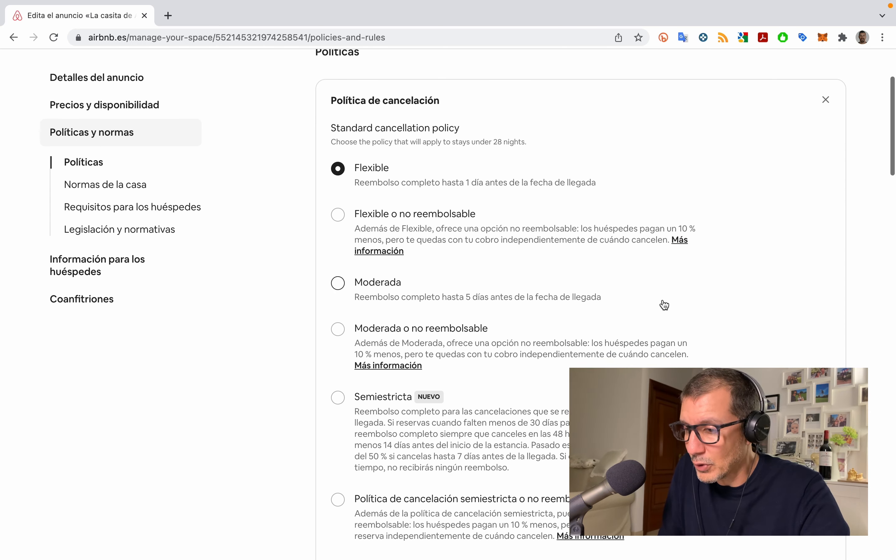
scroll(665, 305, "down", 1)
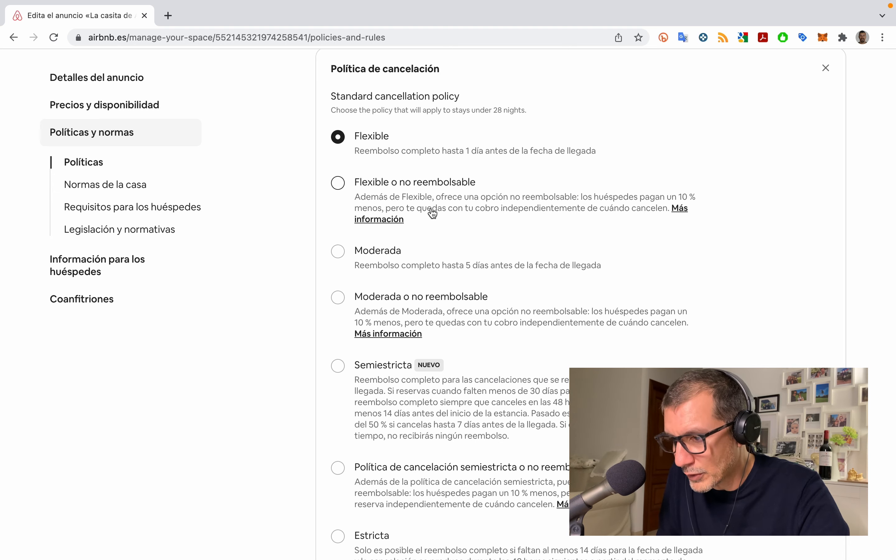
scroll(443, 228, "down", 1)
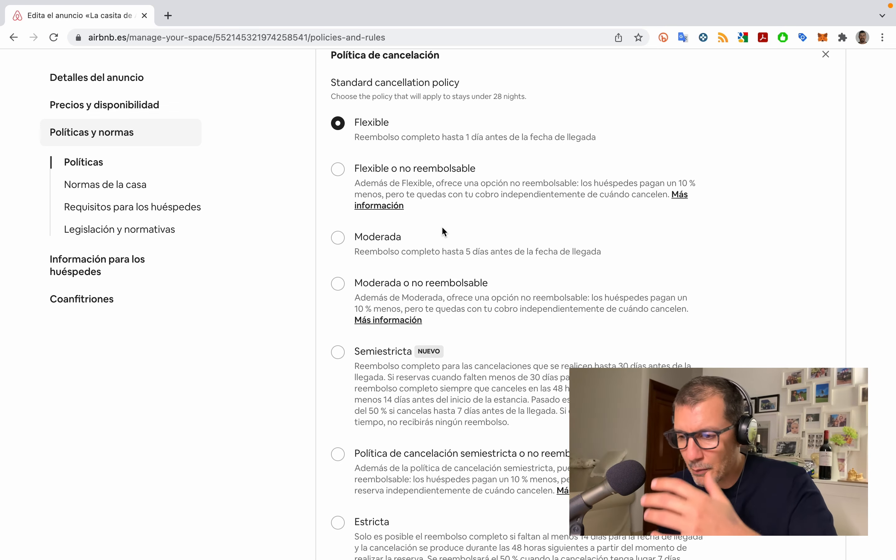
scroll(443, 228, "down", 3)
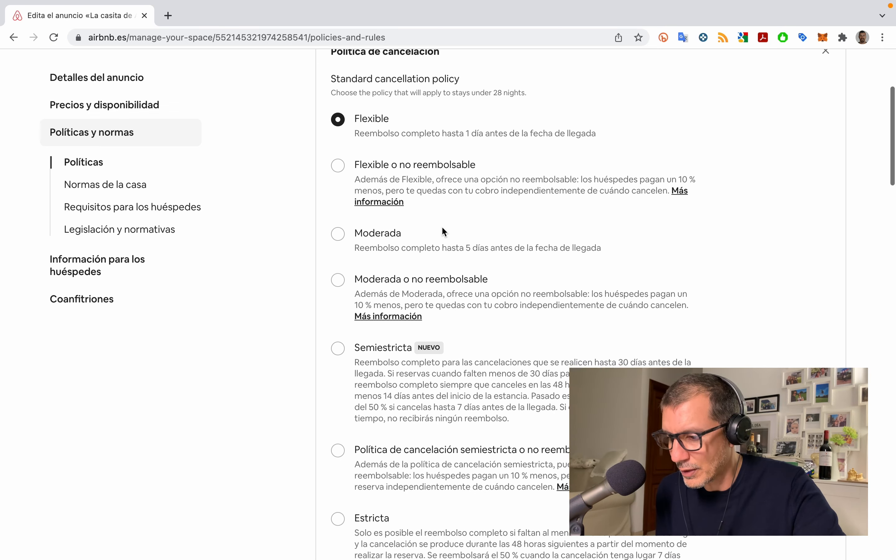
scroll(444, 230, "down", 6)
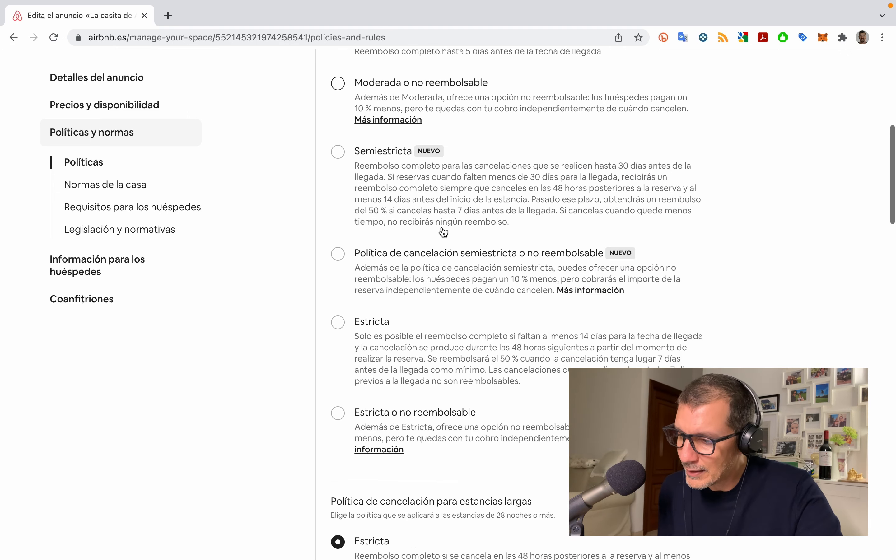
scroll(444, 231, "up", 1)
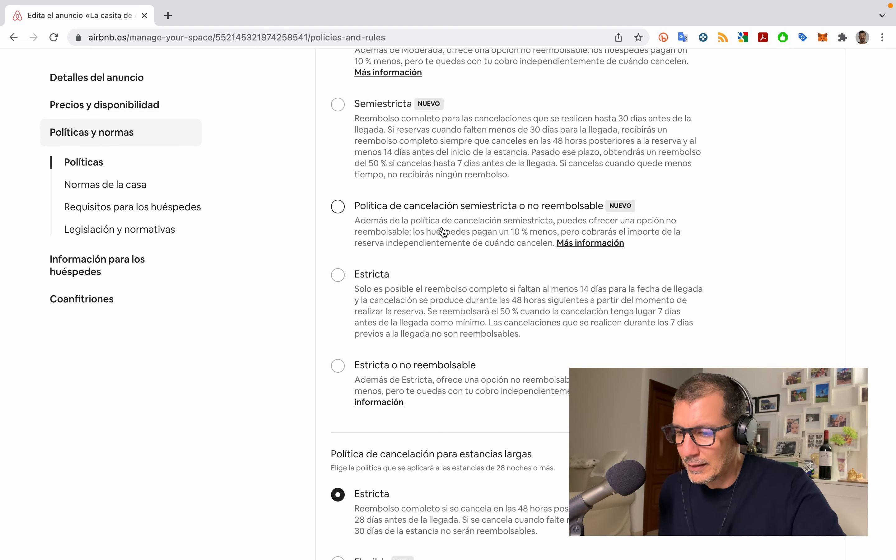
scroll(444, 231, "up", 9)
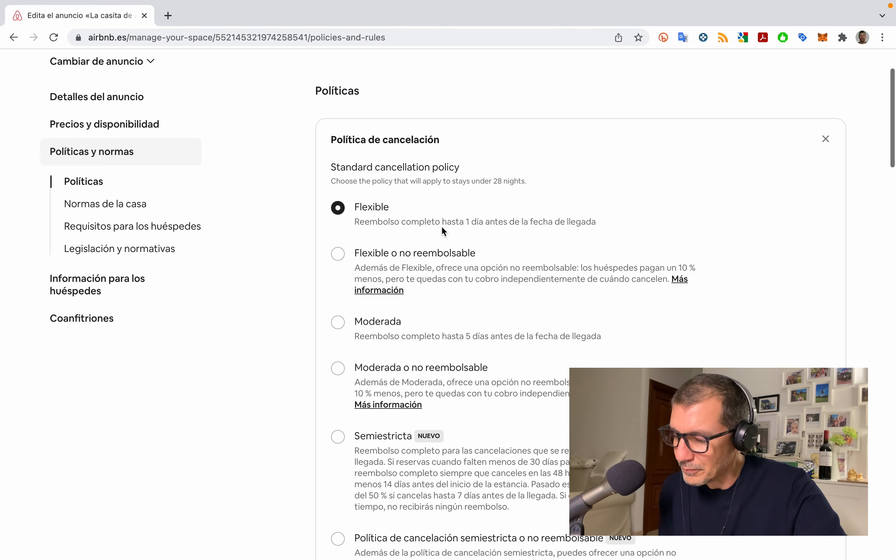
scroll(444, 232, "down", 1)
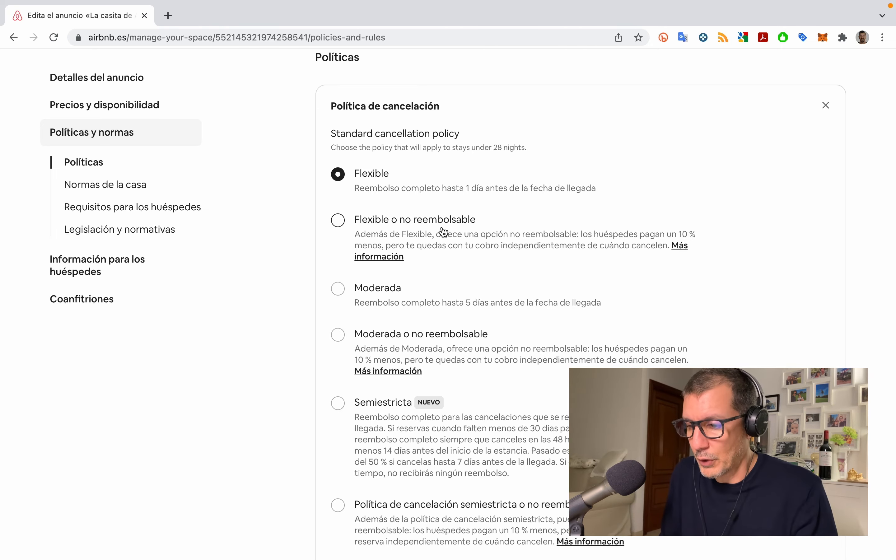
scroll(444, 232, "down", 15)
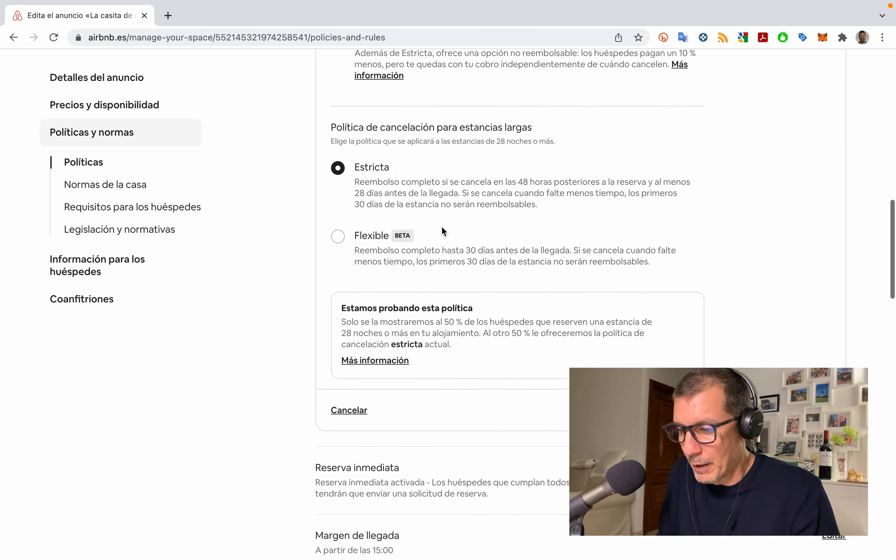
scroll(442, 227, "down", 6)
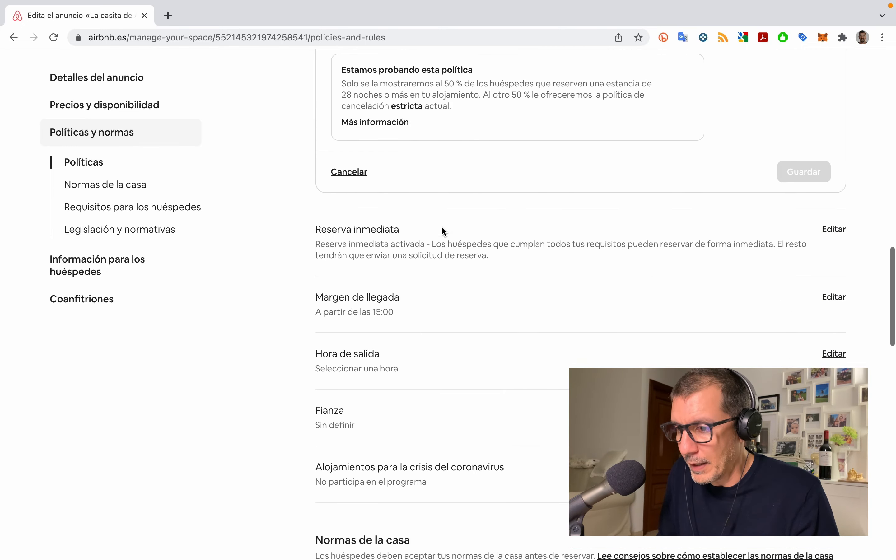
scroll(444, 232, "down", 1)
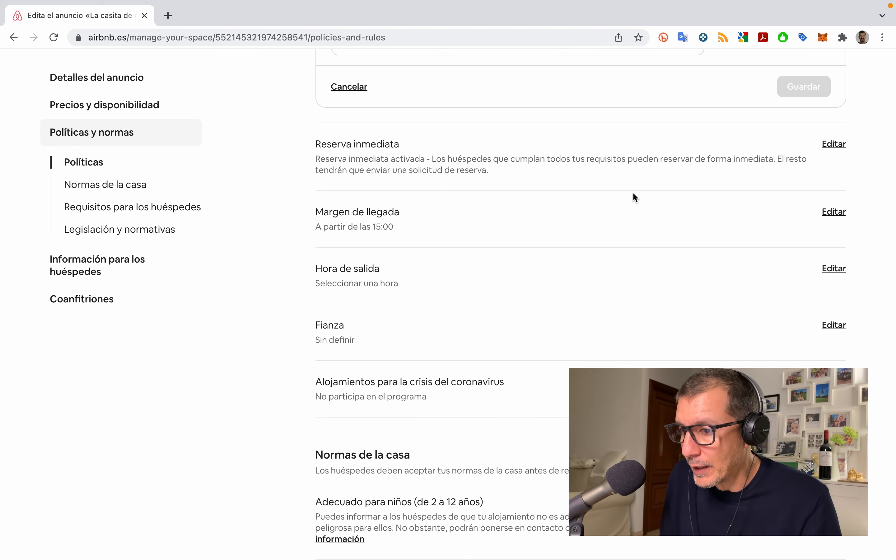
Open the "Reserva inmediata" settings for editing and review the activation options and the guest requirements
left_click(835, 145)
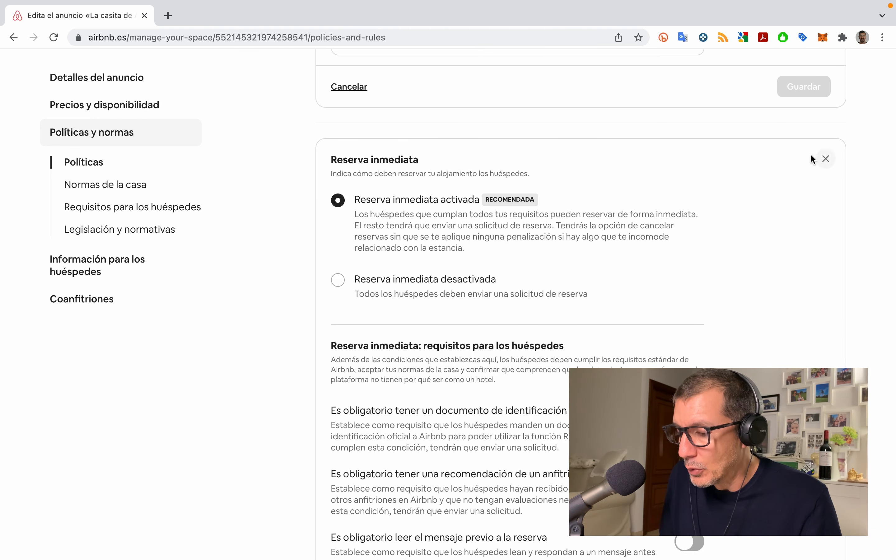
scroll(752, 207, "down", 1)
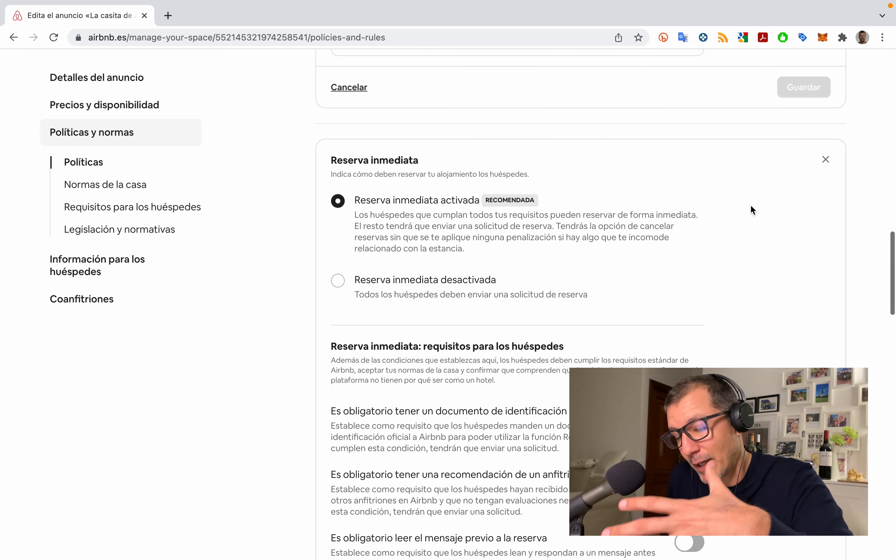
scroll(751, 205, "down", 1)
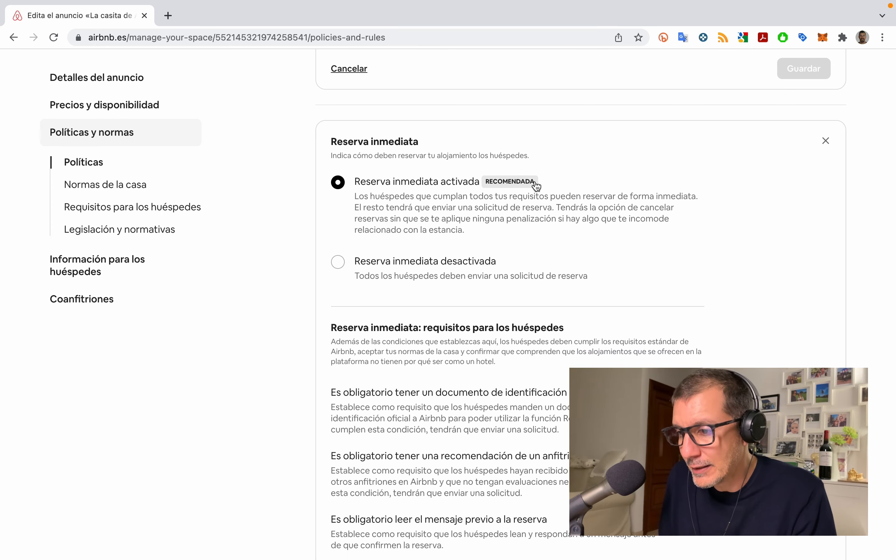
scroll(462, 206, "down", 1)
scroll(462, 209, "down", 1)
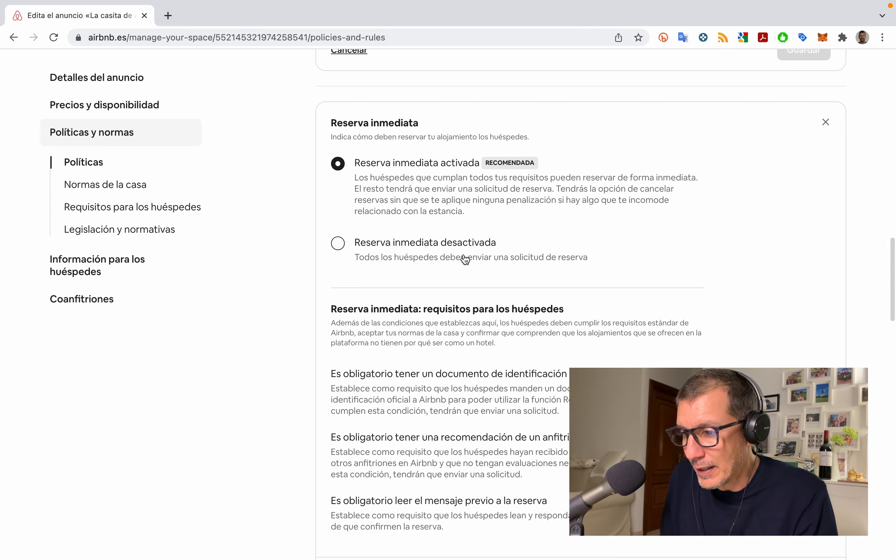
scroll(468, 274, "down", 1)
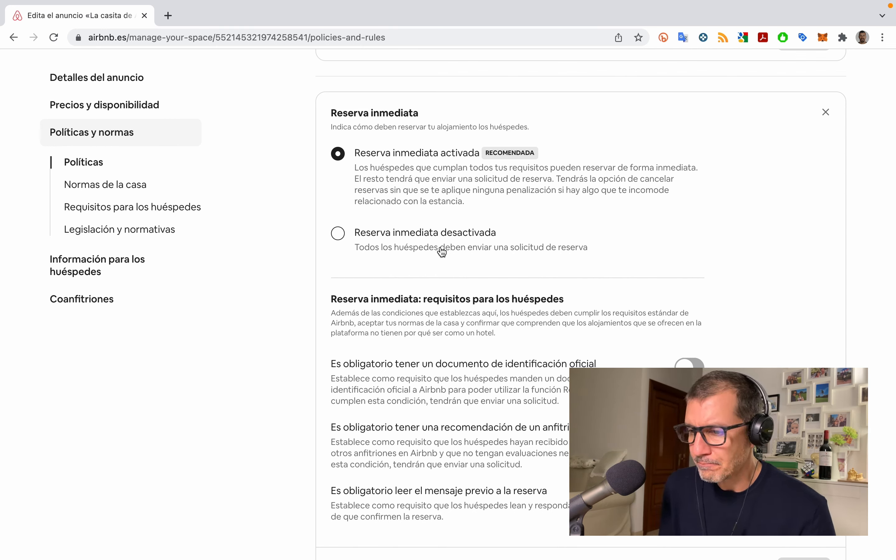
scroll(443, 252, "down", 3)
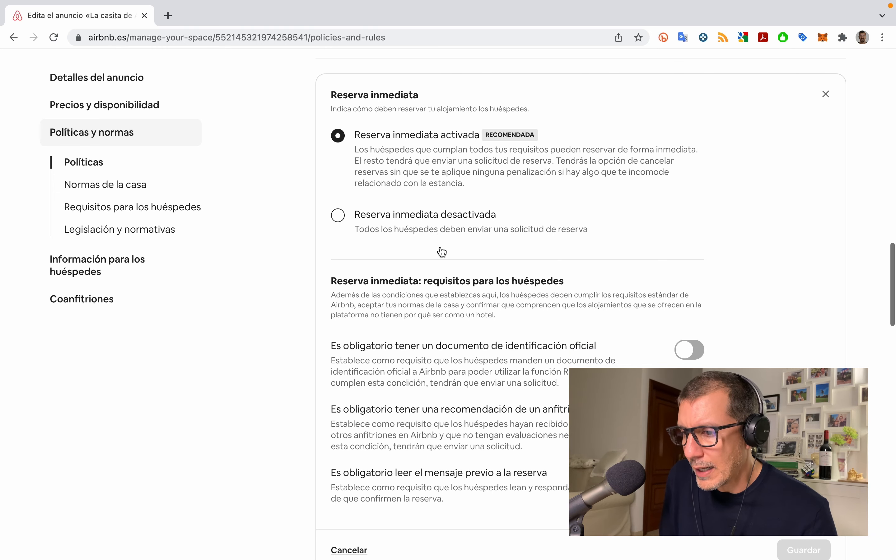
scroll(442, 252, "down", 2)
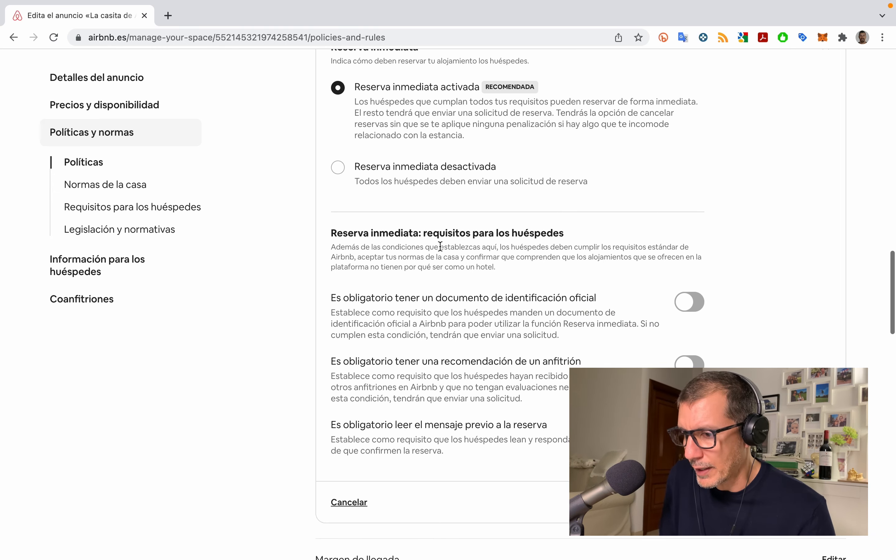
scroll(477, 277, "down", 4)
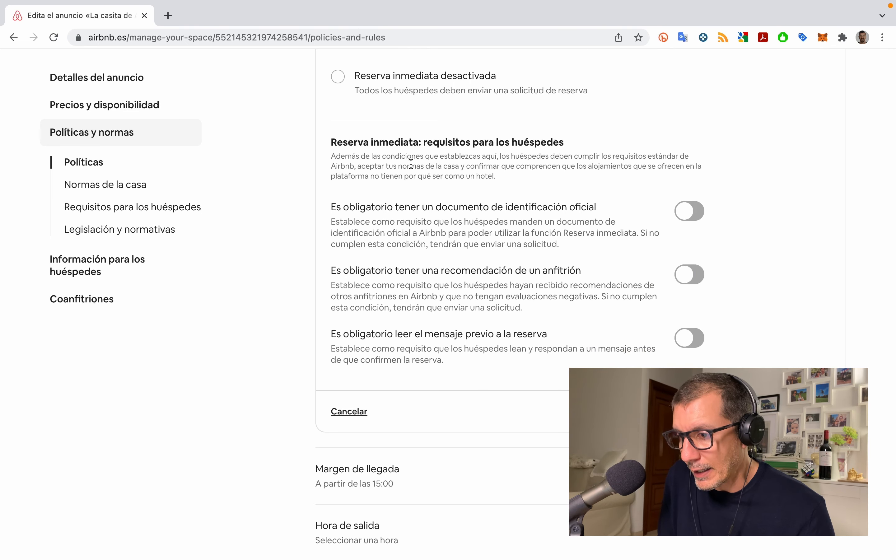
scroll(404, 165, "down", 1)
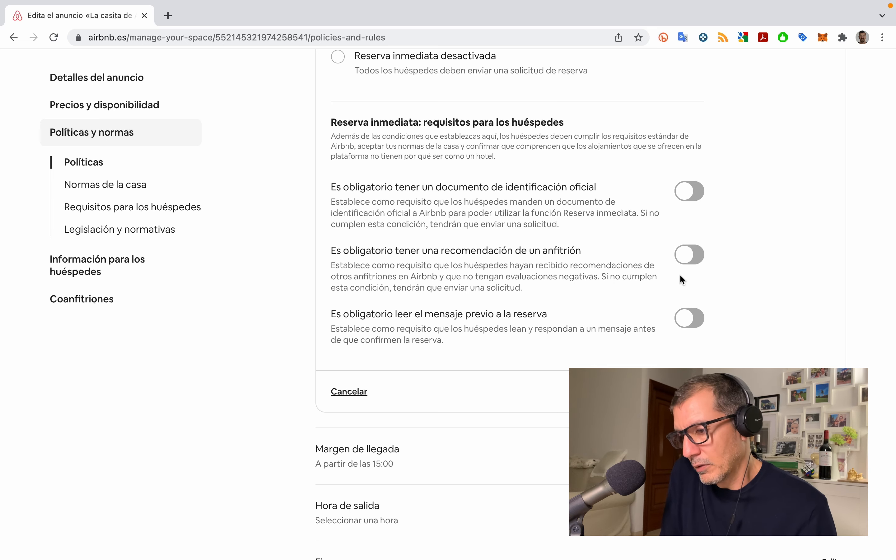
Reread the instant booking activation options and the three guest requirements: official ID, host recommendation and pre-booking message
scroll(682, 315, "down", 2)
scroll(682, 315, "up", 6)
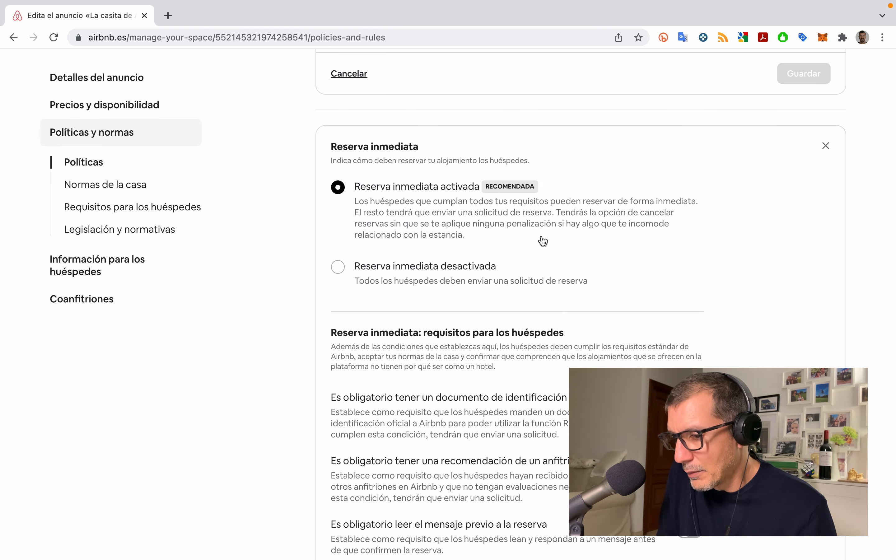
scroll(541, 239, "down", 4)
scroll(543, 240, "down", 6)
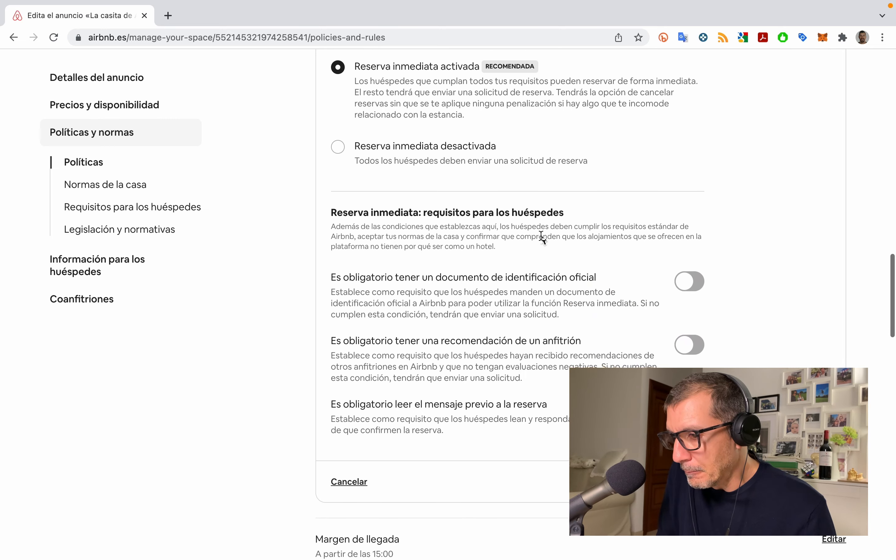
scroll(542, 235, "down", 2)
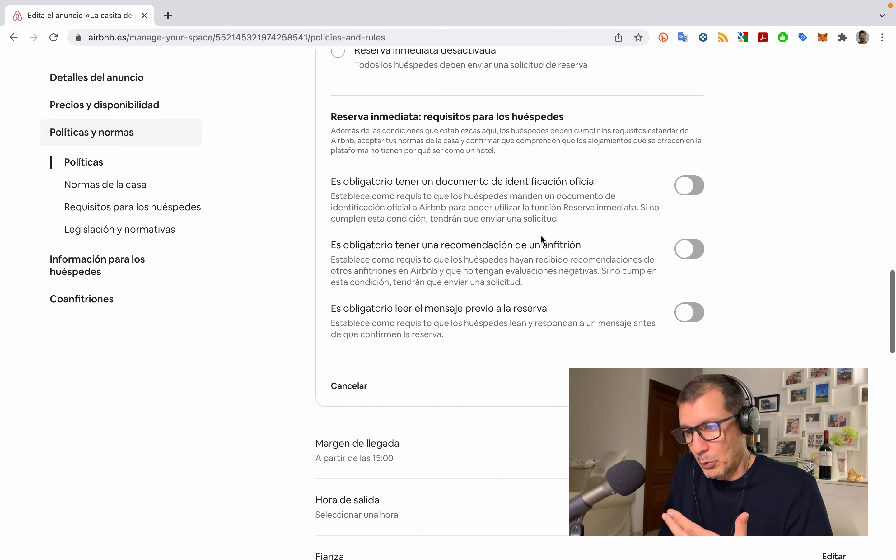
scroll(541, 236, "down", 5)
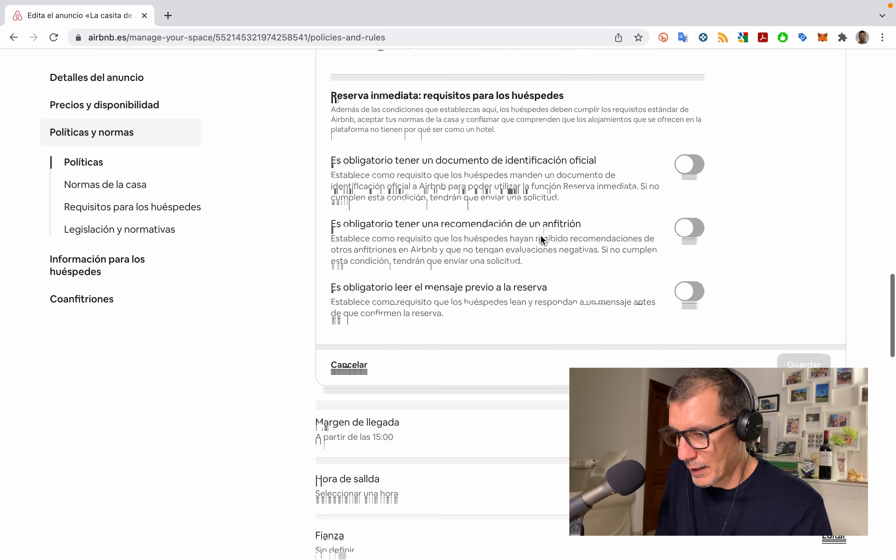
Open "Margen de llegada" for editing, check the available start times and close it without saving changes
scroll(542, 236, "down", 12)
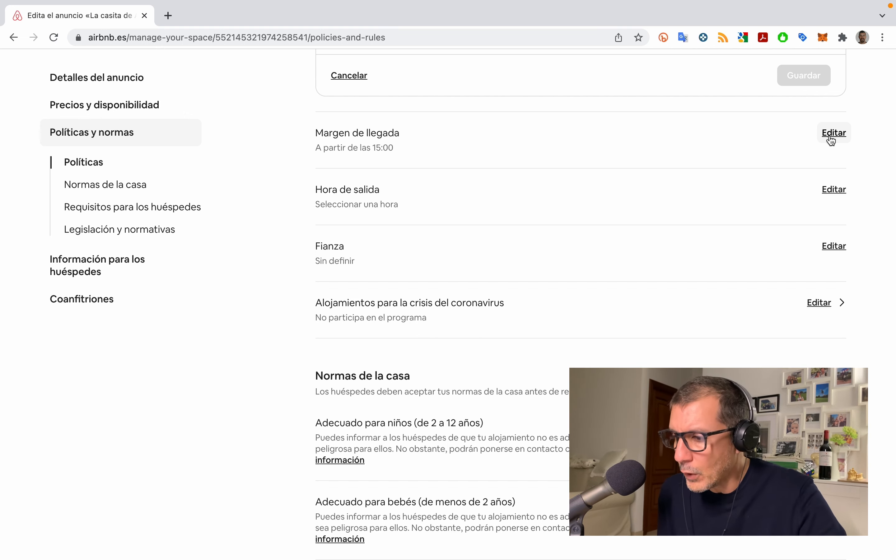
left_click(833, 133)
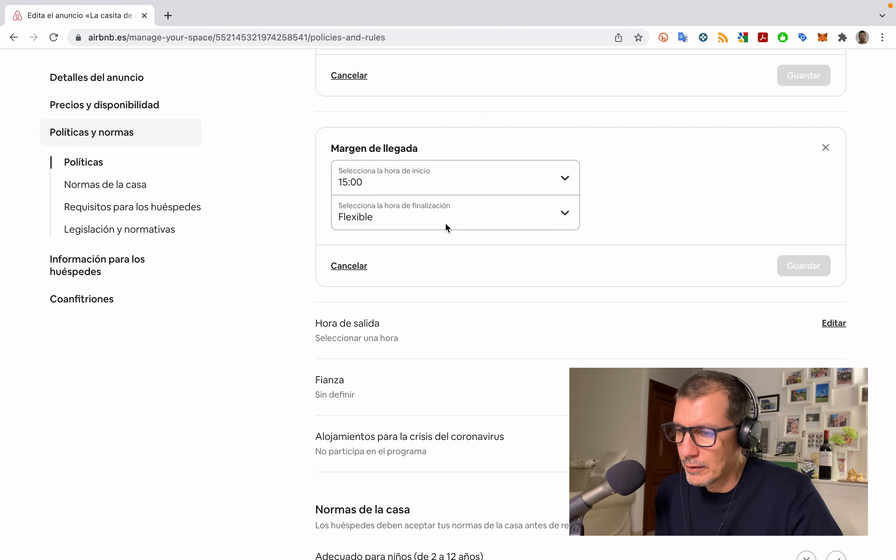
left_click(432, 189)
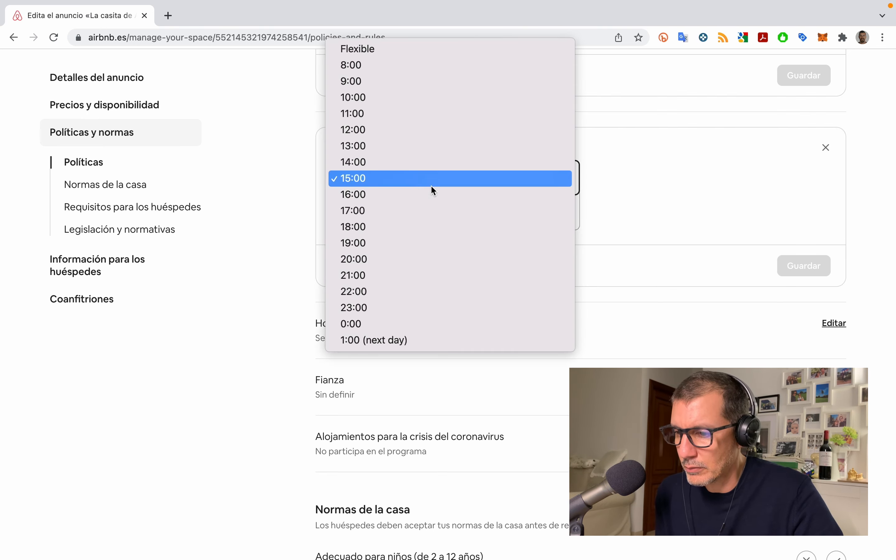
left_click(431, 185)
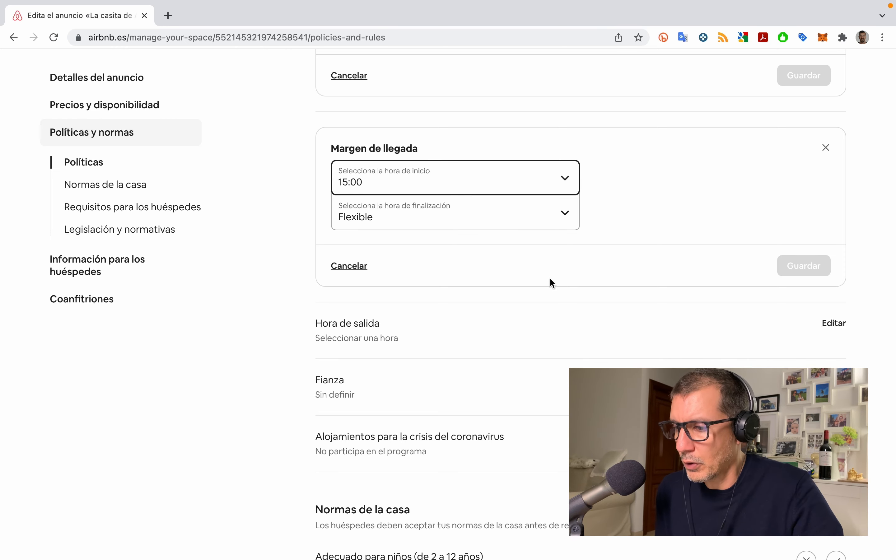
left_click(833, 153)
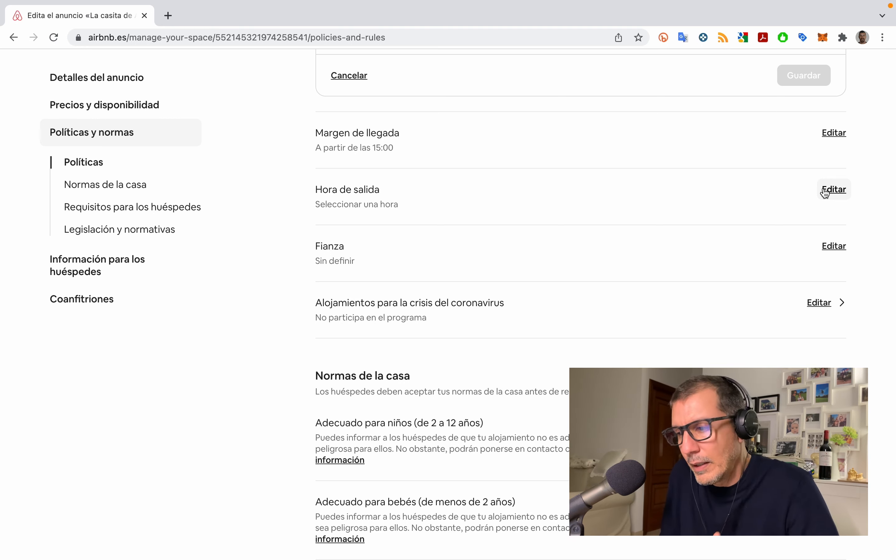
Set the check-out time ("Hora de salida") to 12:00 and save it
left_click(834, 190)
left_click(397, 230)
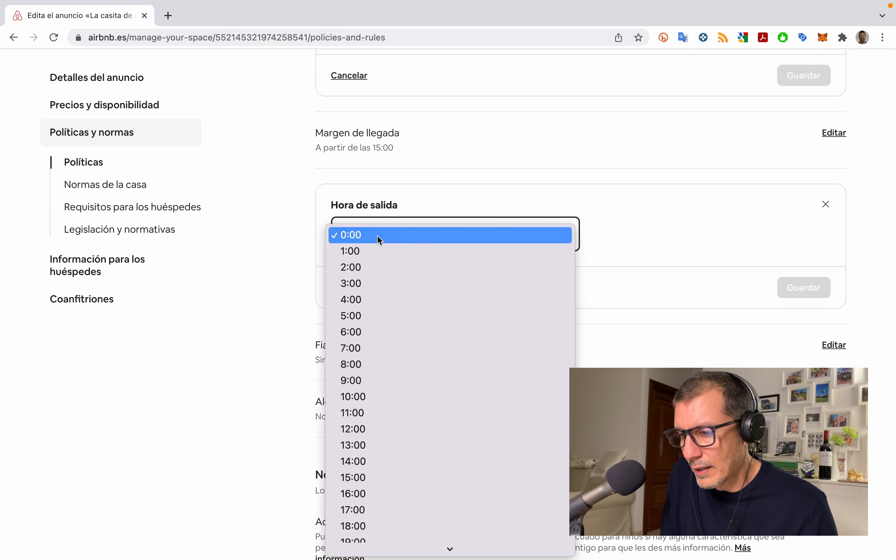
left_click(370, 433)
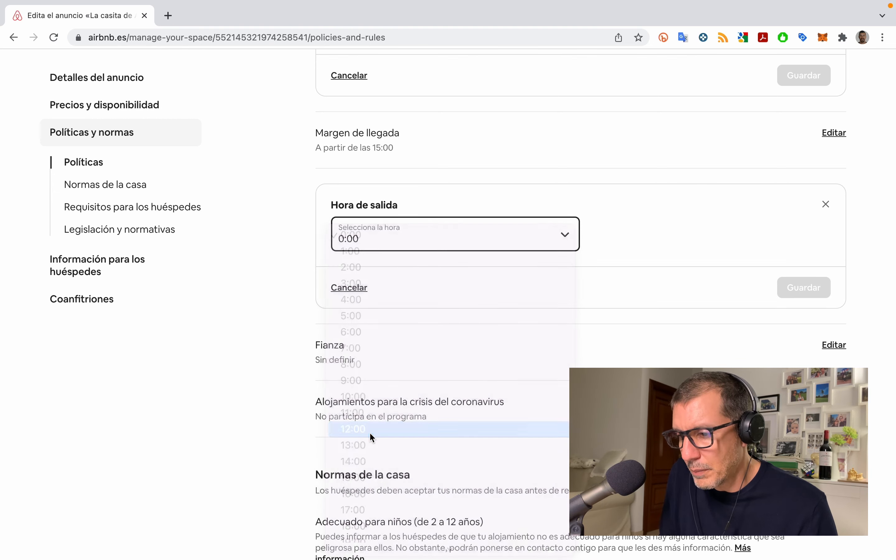
left_click(804, 292)
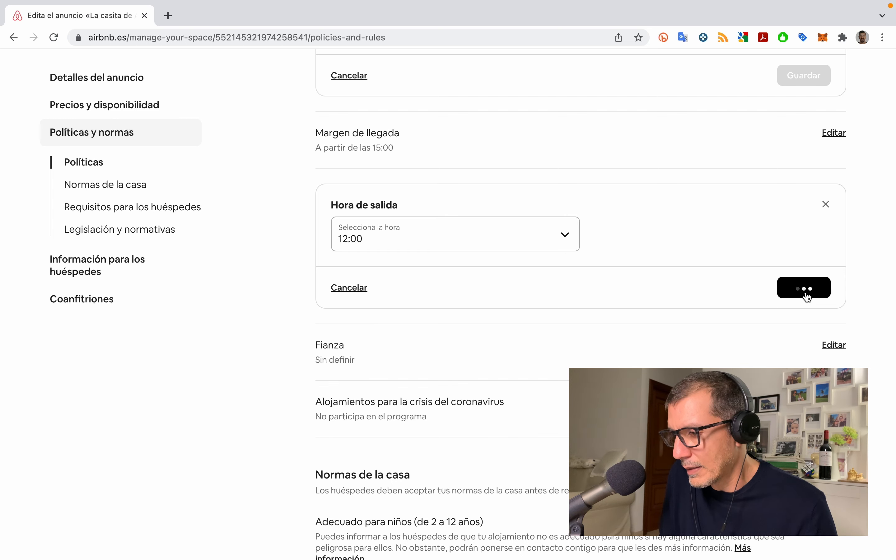
Set the security deposit ("Fianza") to 100 € and save it
scroll(724, 304, "down", 1)
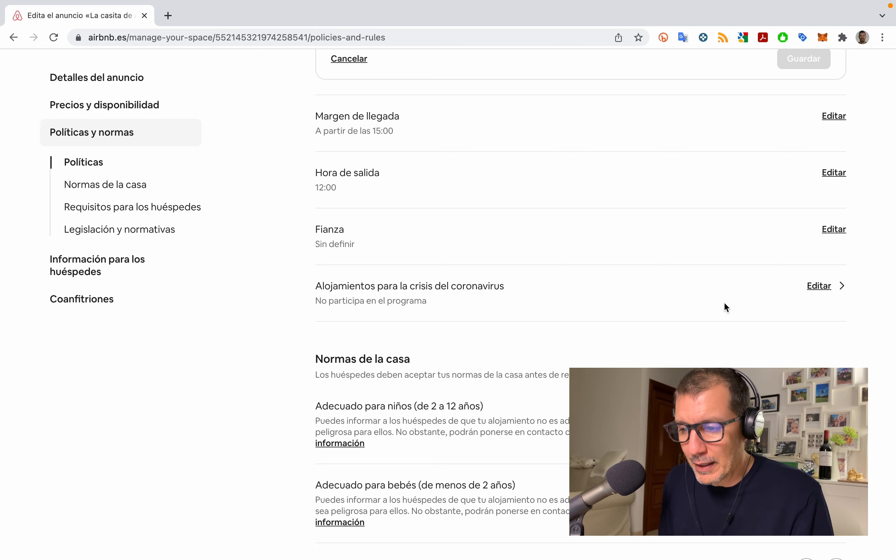
left_click(835, 230)
left_click(410, 294)
type("100")
left_click(799, 356)
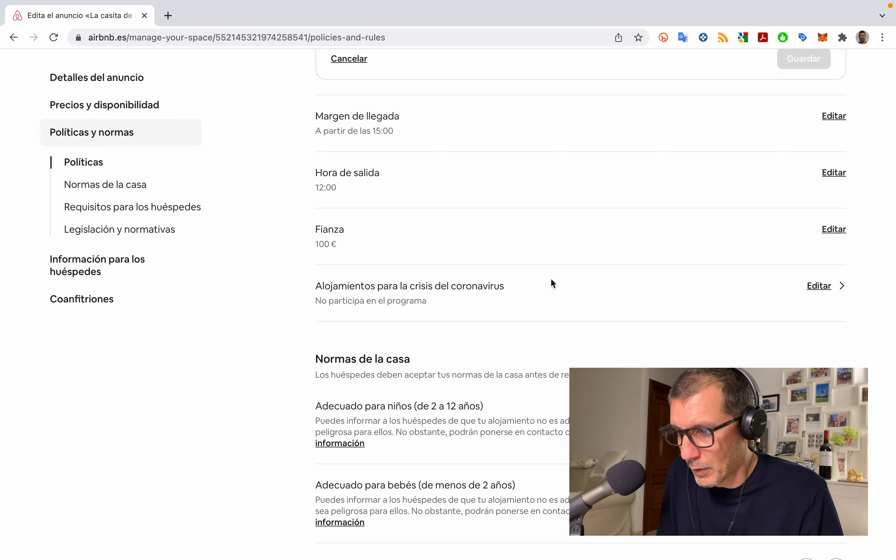
Look over the "Normas de la casa" section, including the rules for children, babies, pets, smoking and events
scroll(420, 337, "down", 1)
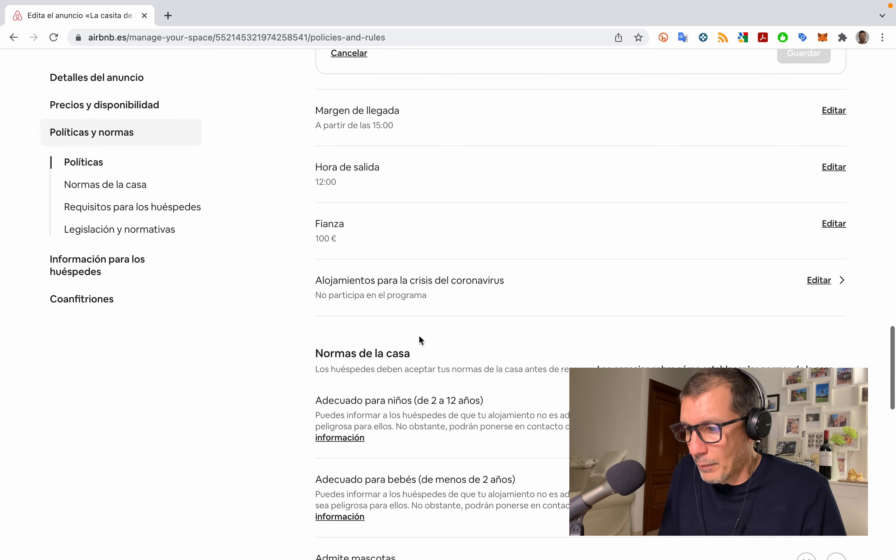
scroll(477, 304, "down", 1)
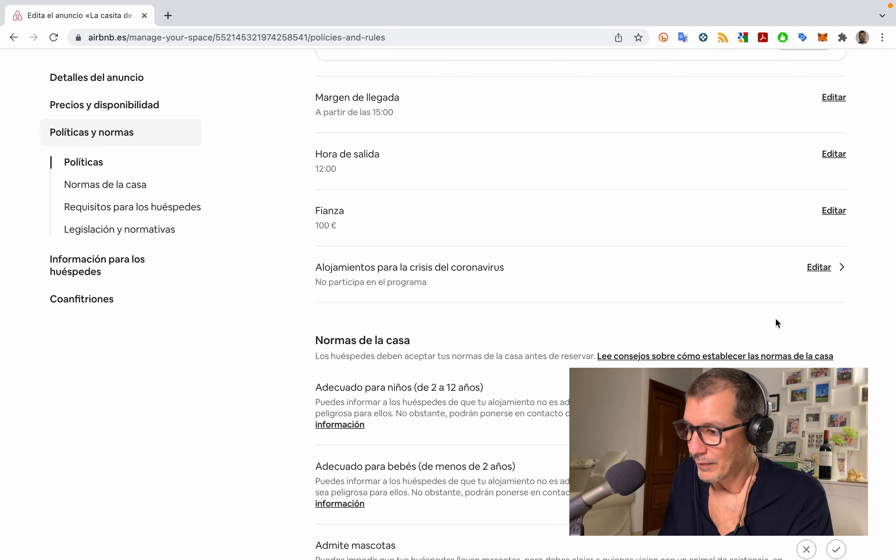
scroll(777, 323, "down", 3)
scroll(723, 338, "down", 2)
scroll(711, 339, "up", 3)
scroll(714, 341, "down", 2)
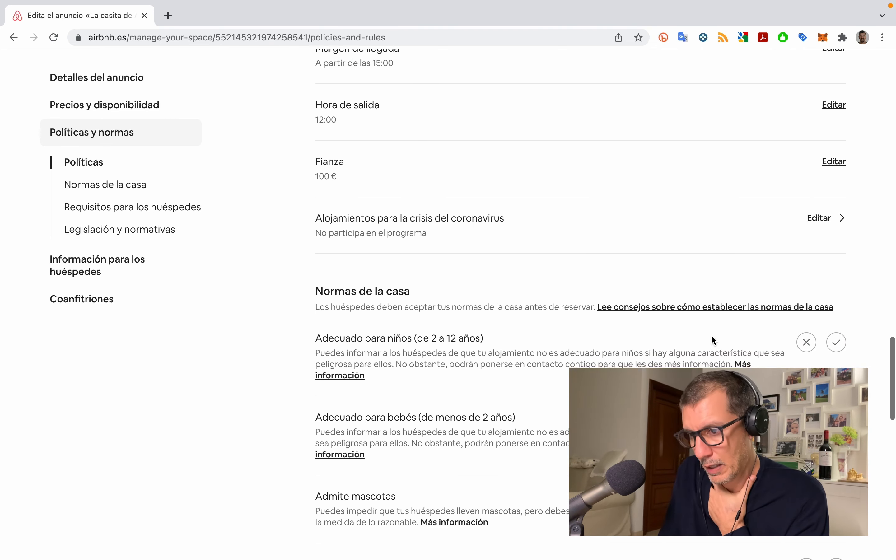
scroll(583, 263, "down", 2)
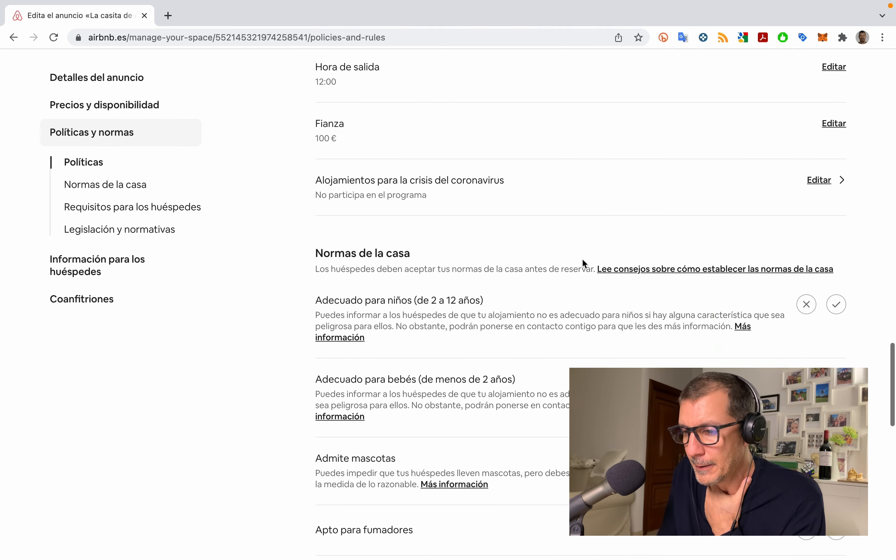
scroll(582, 258, "down", 2)
scroll(405, 242, "down", 2)
scroll(405, 241, "up", 1)
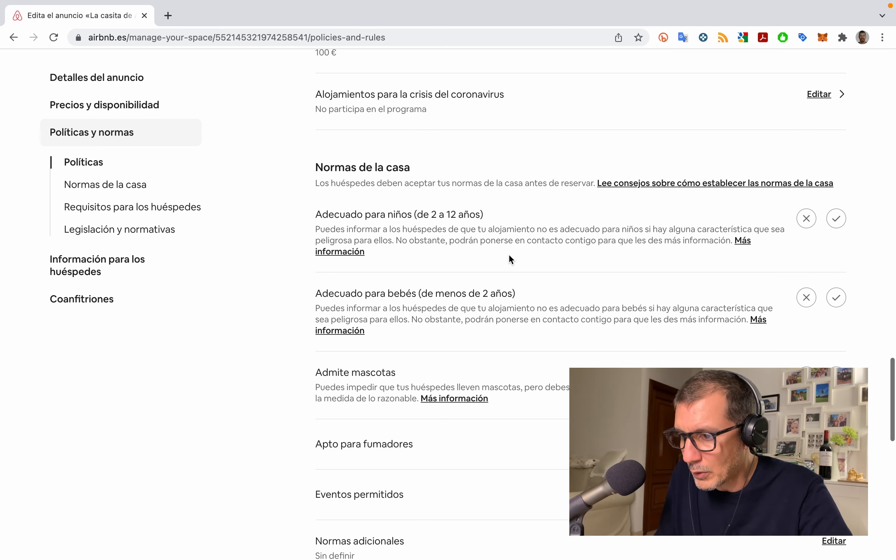
Mark the home as suitable for children aged 2 to 12 and for babies under 2 in the house rules
scroll(510, 255, "down", 1)
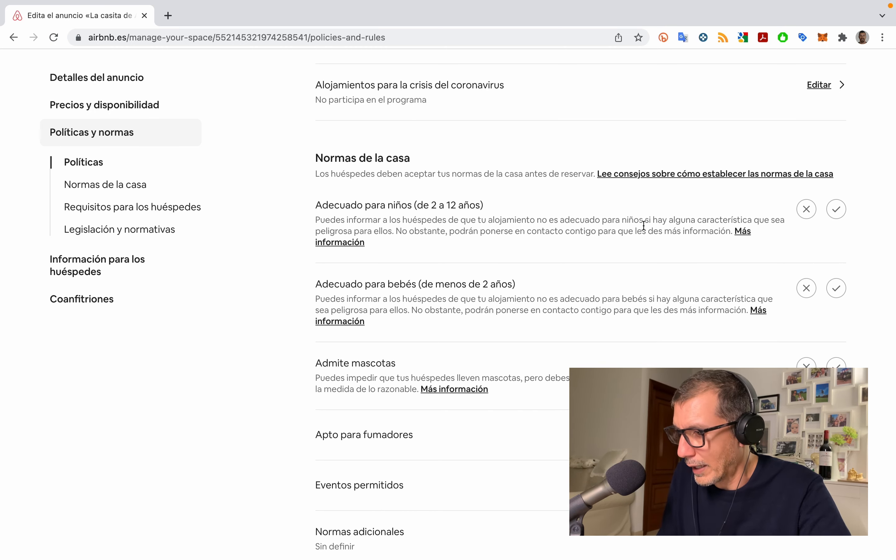
left_click(836, 210)
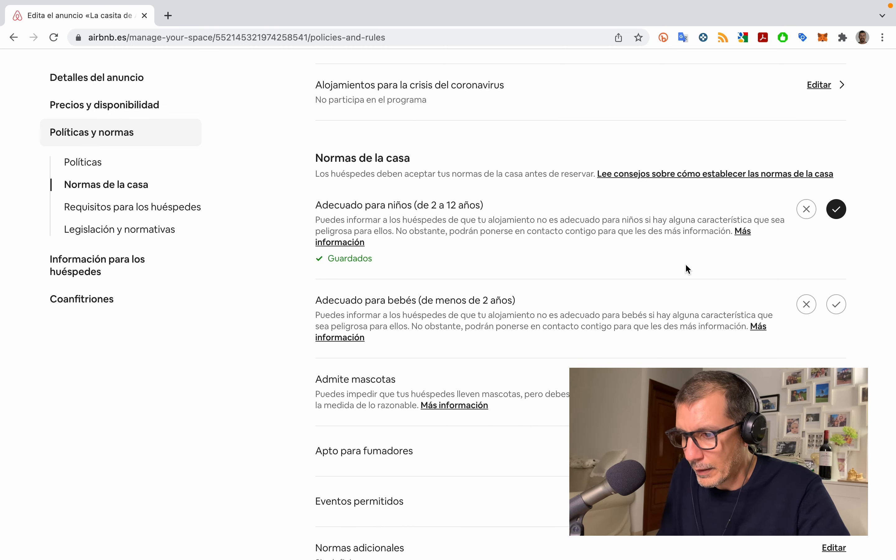
scroll(686, 263, "down", 3)
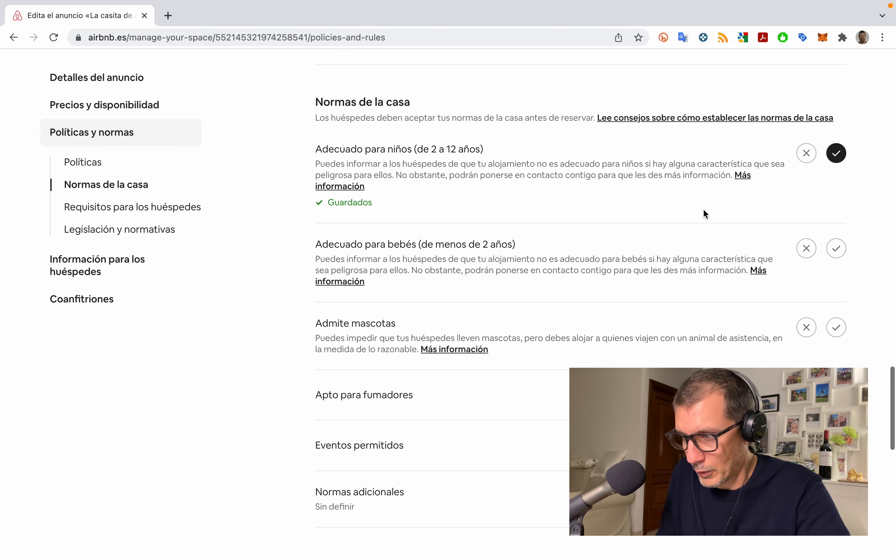
scroll(593, 235, "down", 1)
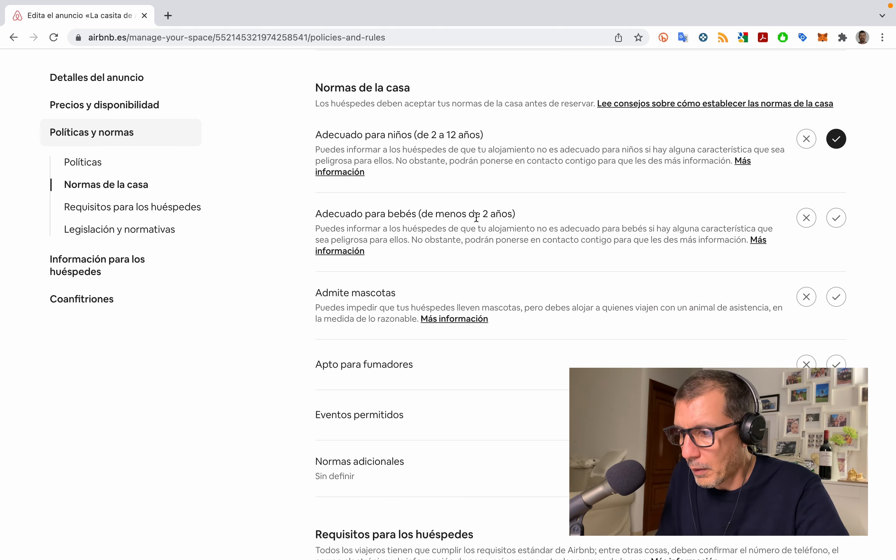
left_click(838, 221)
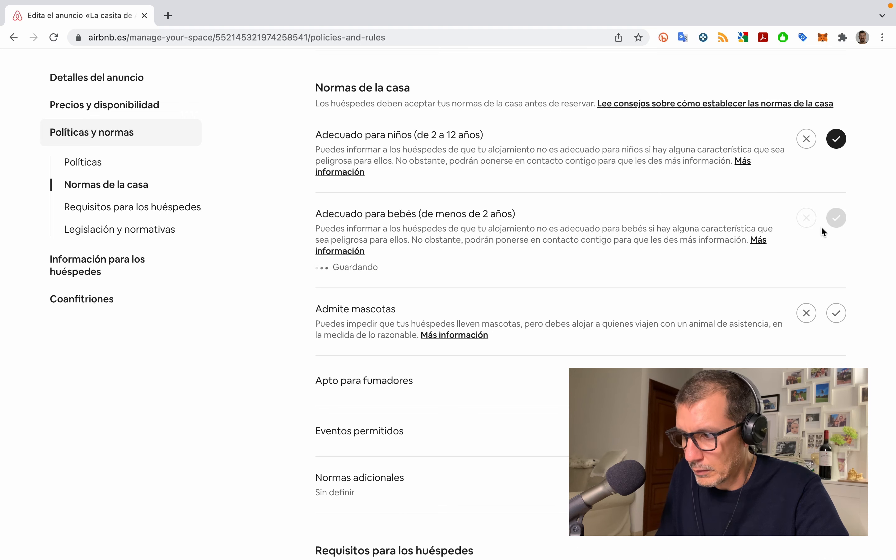
Set "Admite mascotas" to not allowed and "Apto para fumadores" to allowed in the house rules
scroll(728, 275, "down", 2)
scroll(729, 274, "down", 2)
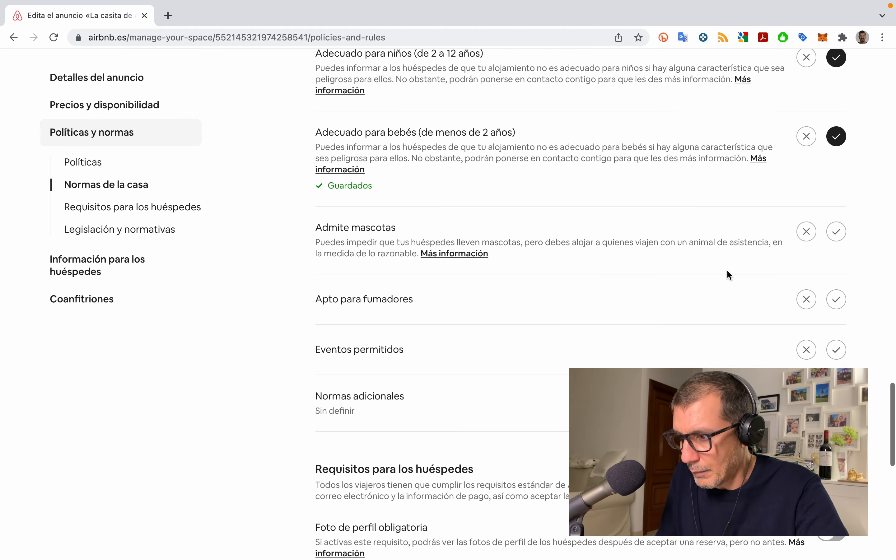
left_click(807, 221)
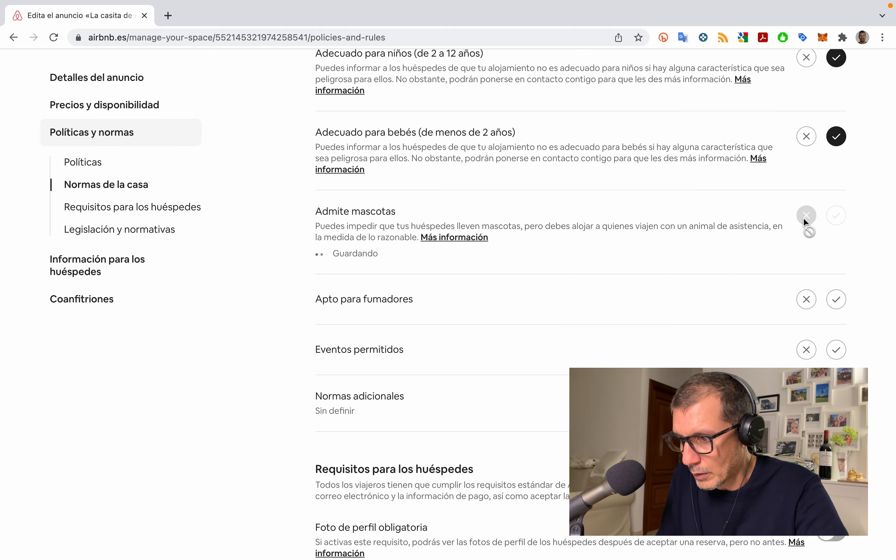
scroll(696, 276, "down", 3)
left_click(836, 225)
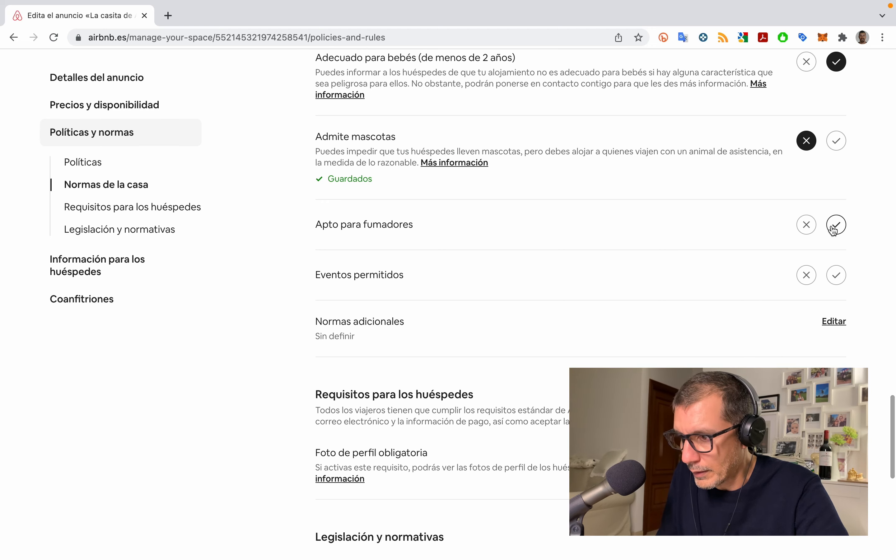
Set "Eventos permitidos" to not allowed in the house rules
scroll(707, 287, "down", 1)
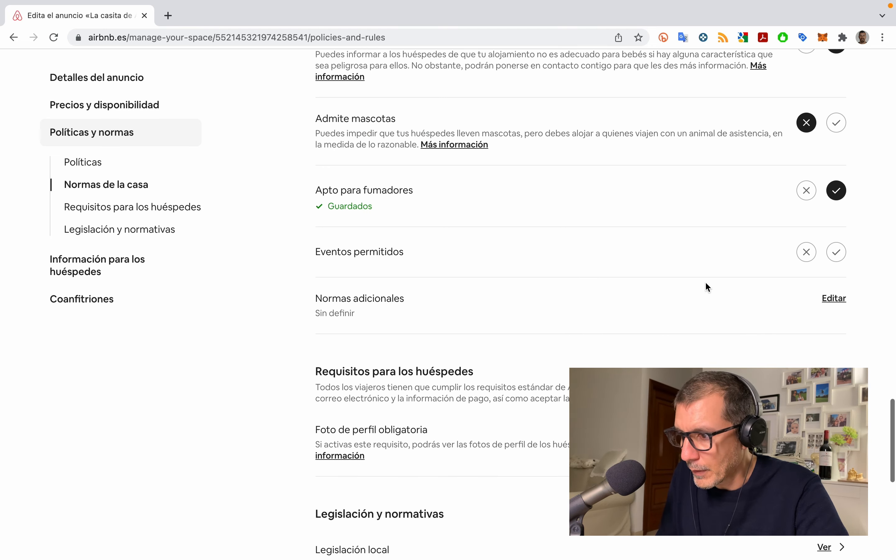
scroll(631, 197, "down", 1)
scroll(631, 200, "down", 1)
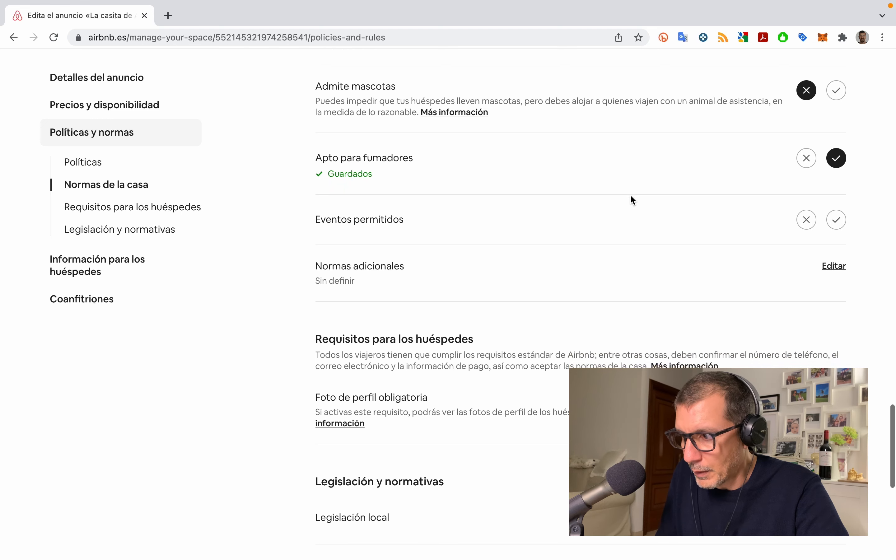
left_click(808, 218)
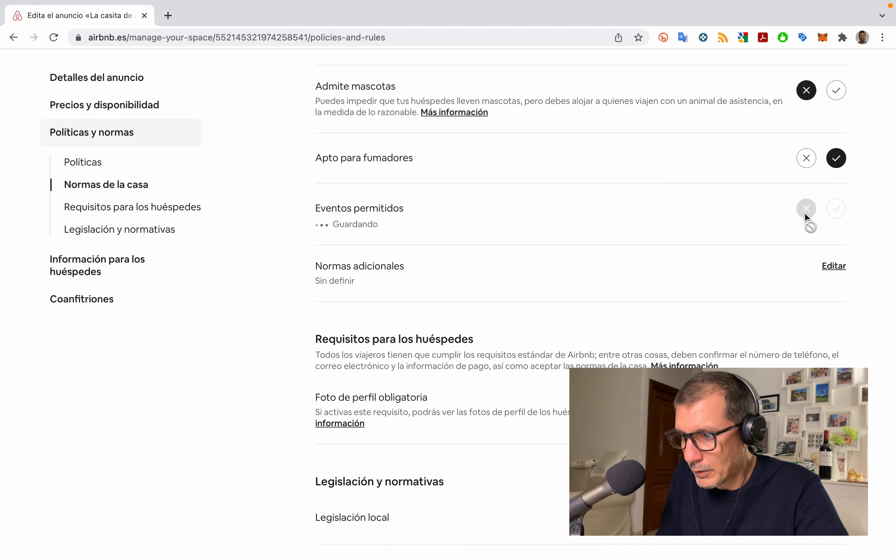
Open "Normas adicionales" for editing, view its text field and cancel without adding any rules
scroll(696, 258, "down", 1)
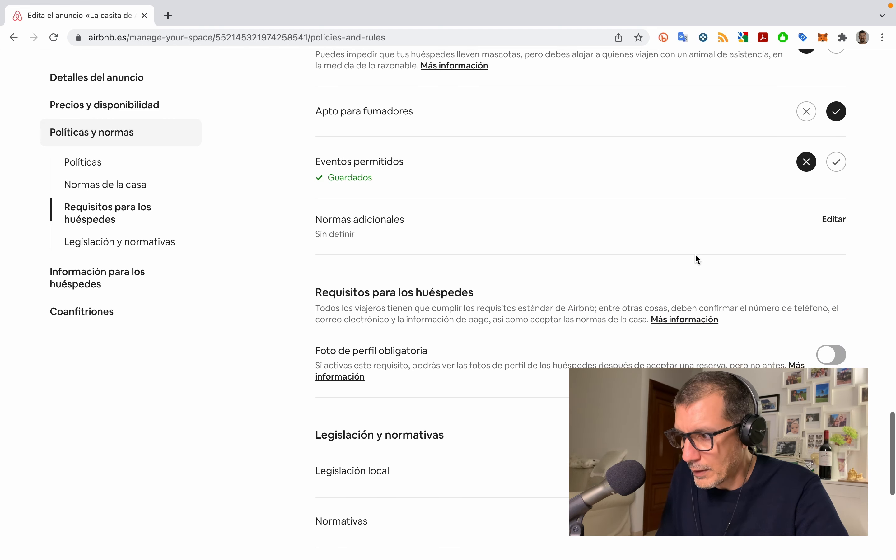
left_click(834, 220)
left_click(582, 274)
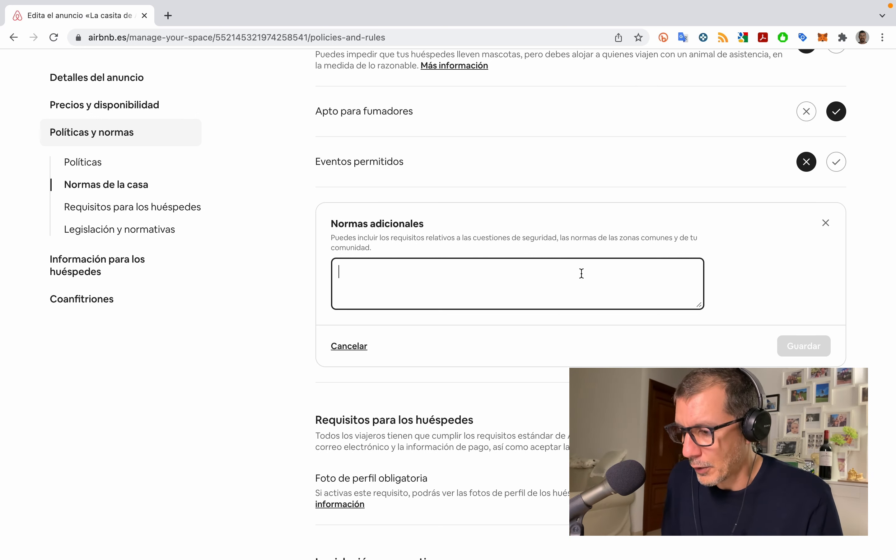
left_click(353, 346)
Review the mandatory profile photo requirement and the "Legislación y normativas" entries
scroll(445, 302, "down", 2)
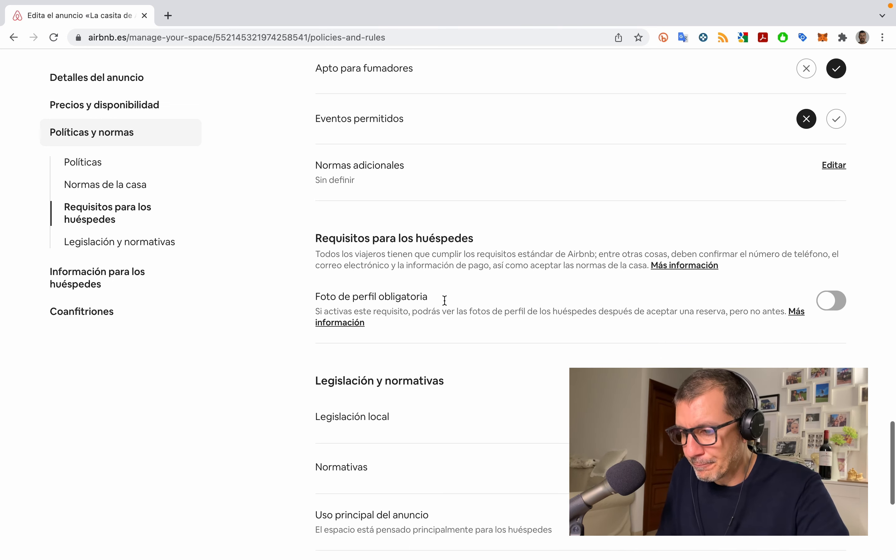
scroll(444, 299, "down", 2)
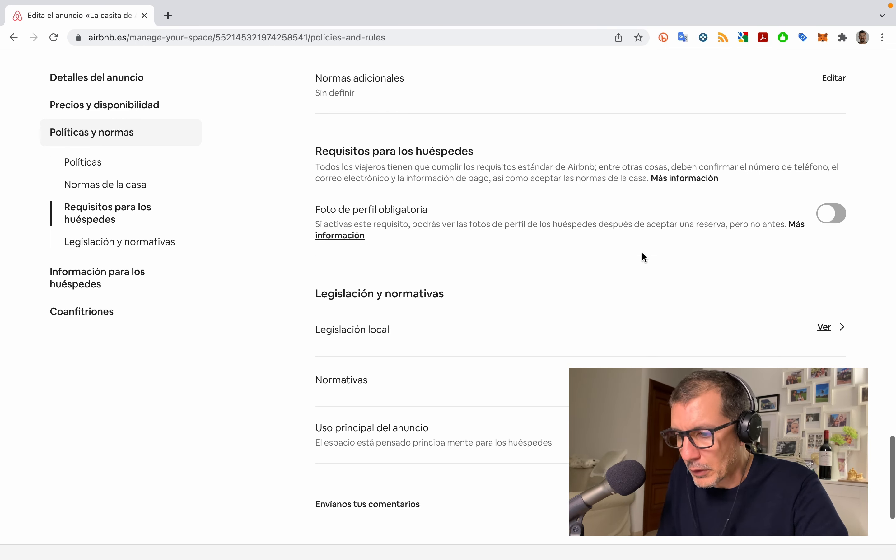
scroll(643, 255, "down", 1)
scroll(644, 257, "down", 3)
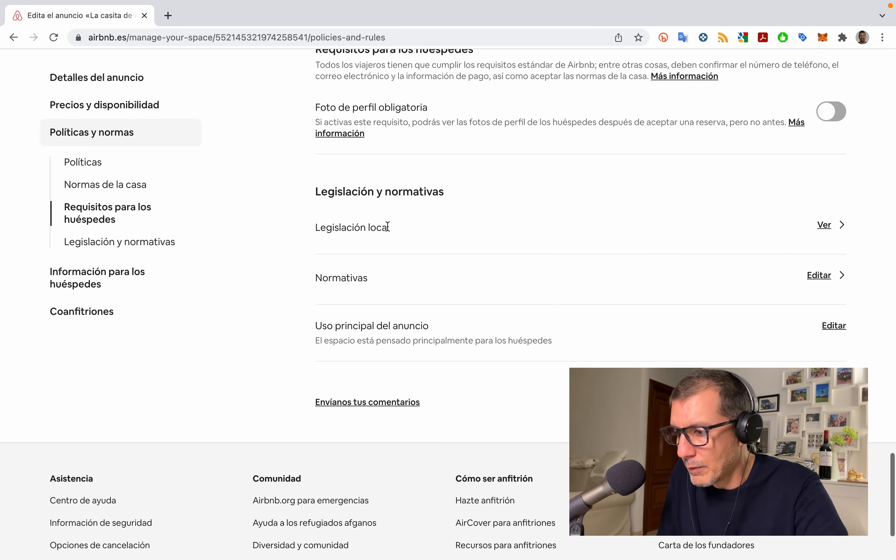
View the "Legislación local" page with the licence number and local legislation sections, and return to the policies and rules
left_click(824, 226)
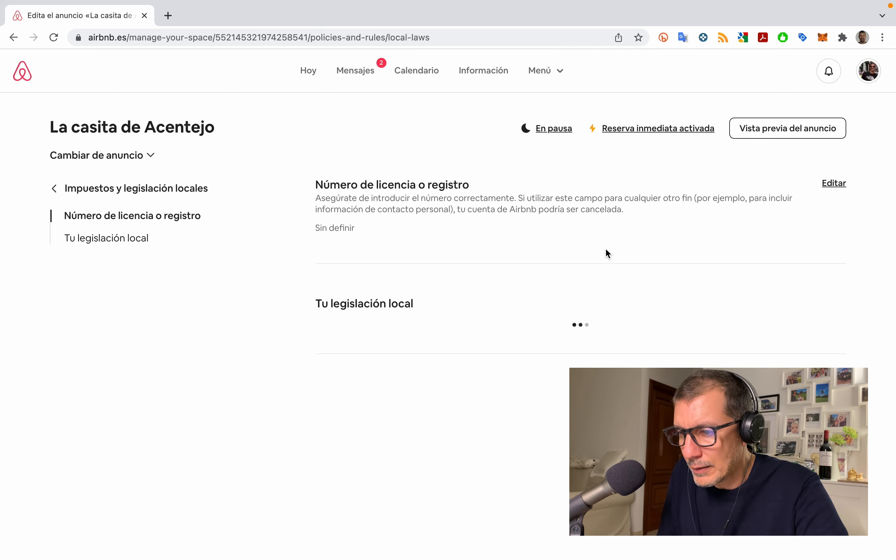
scroll(415, 237, "down", 3)
scroll(416, 238, "up", 3)
scroll(417, 241, "down", 1)
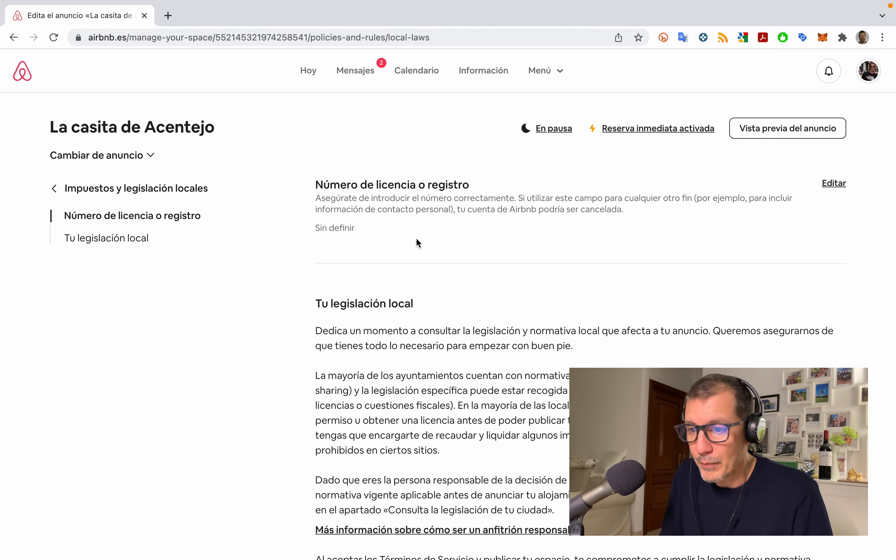
left_click(87, 188)
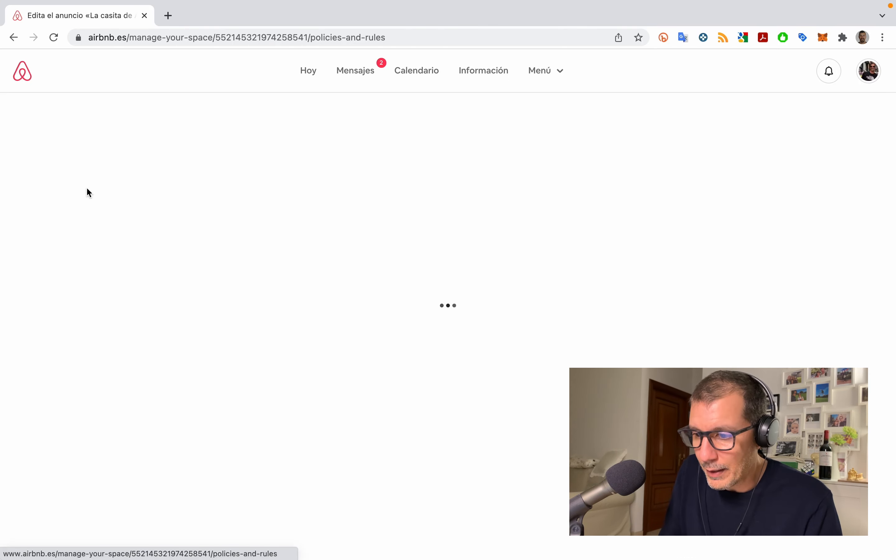
Open "Normativas" to examine the tasks required by the local administration, and return to editing the listing
scroll(324, 362, "down", 5)
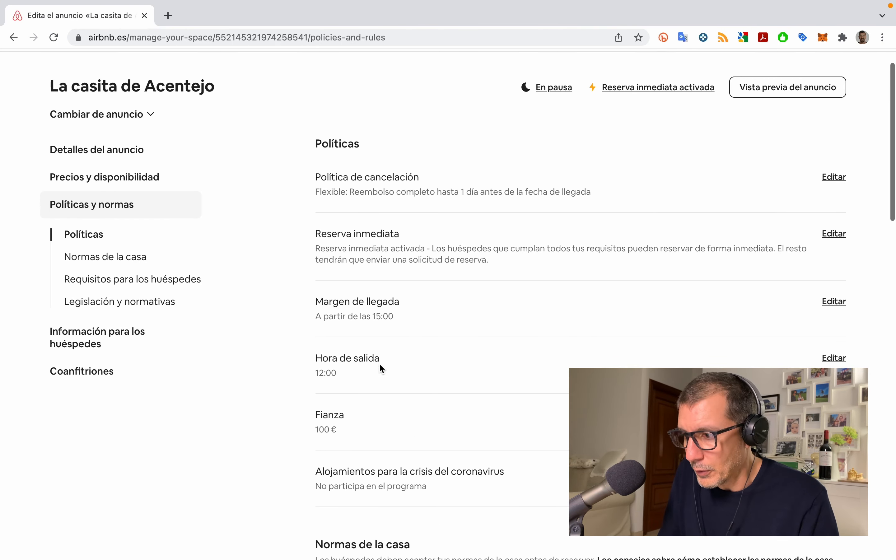
scroll(380, 365, "down", 15)
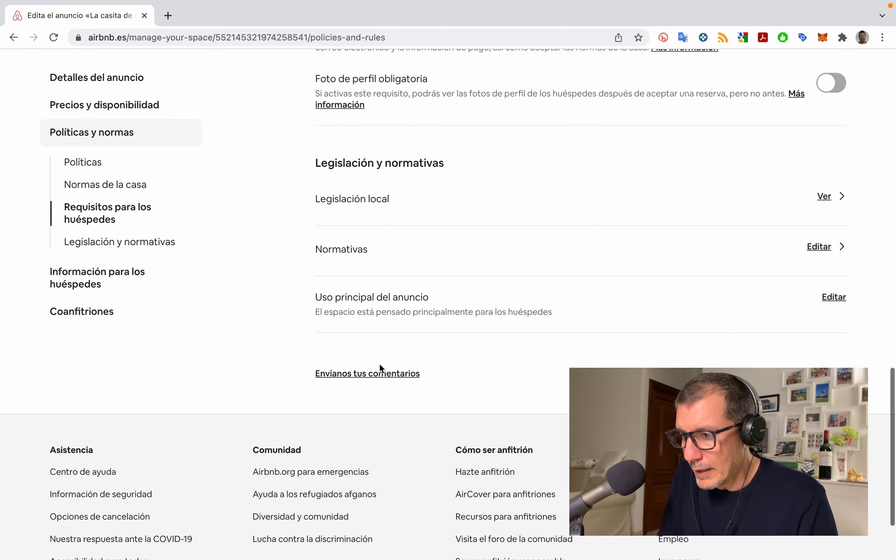
scroll(381, 366, "up", 2)
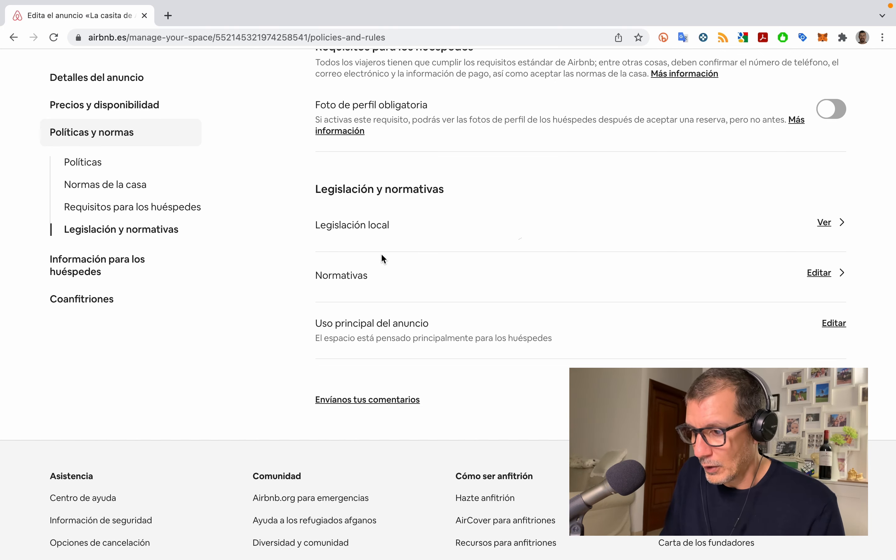
scroll(381, 255, "down", 1)
scroll(487, 295, "down", 1)
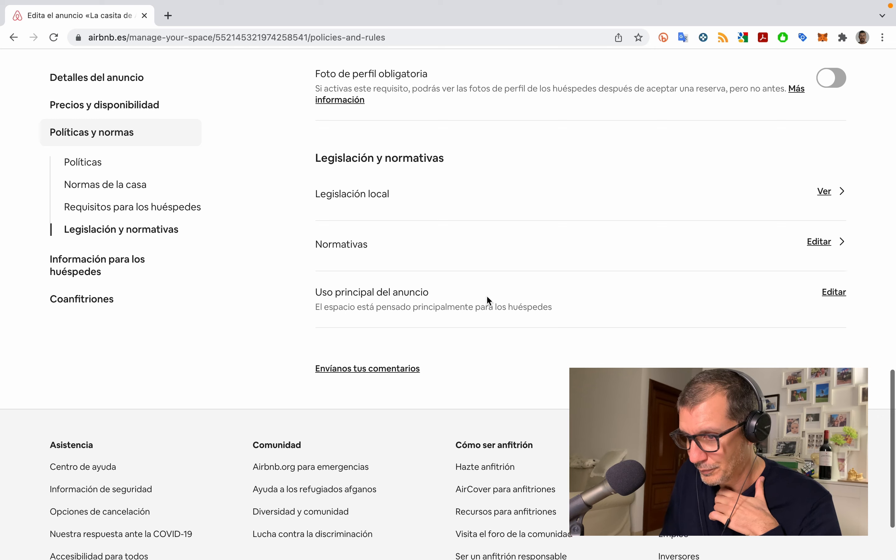
scroll(474, 282, "up", 2)
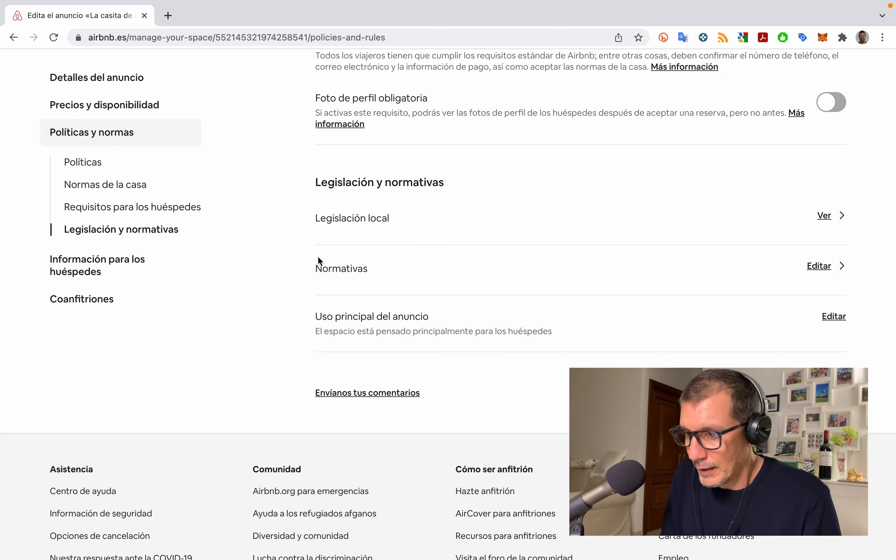
left_click(819, 266)
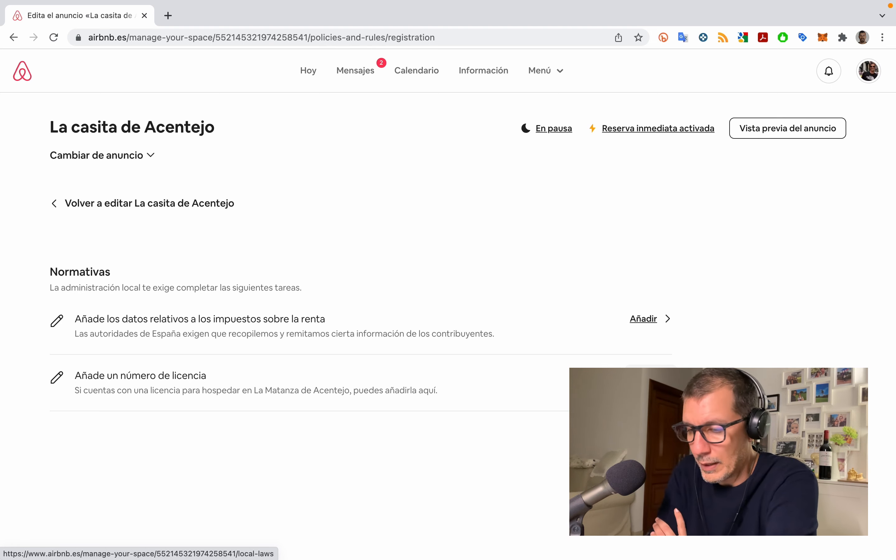
left_click(115, 208)
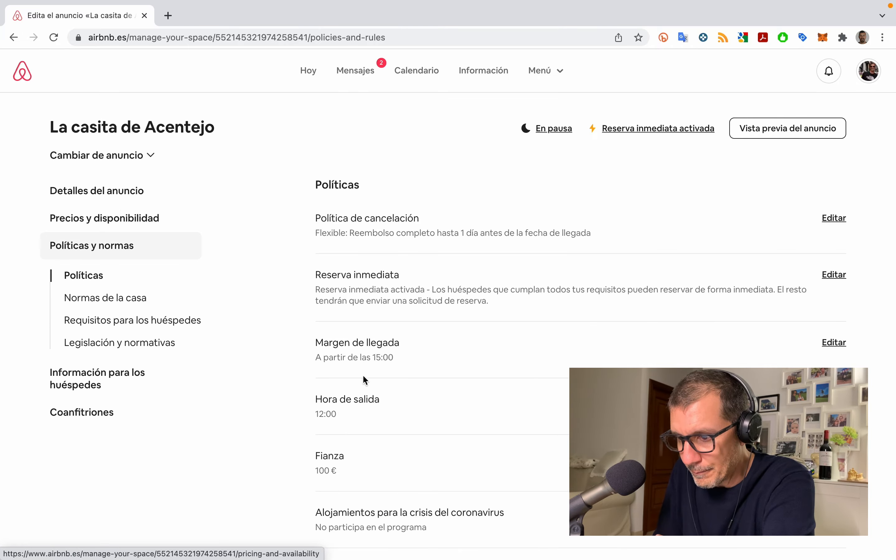
Set "Uso principal del anuncio" to "El espacio está pensado principalmente para los huéspedes" and save it
scroll(360, 378, "down", 15)
scroll(359, 377, "down", 4)
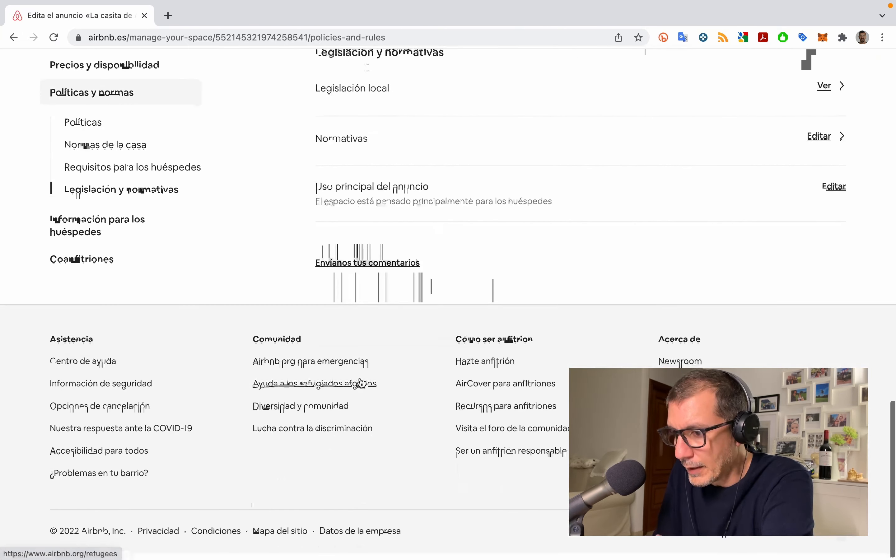
scroll(360, 377, "up", 10)
scroll(360, 377, "down", 3)
scroll(359, 377, "down", 3)
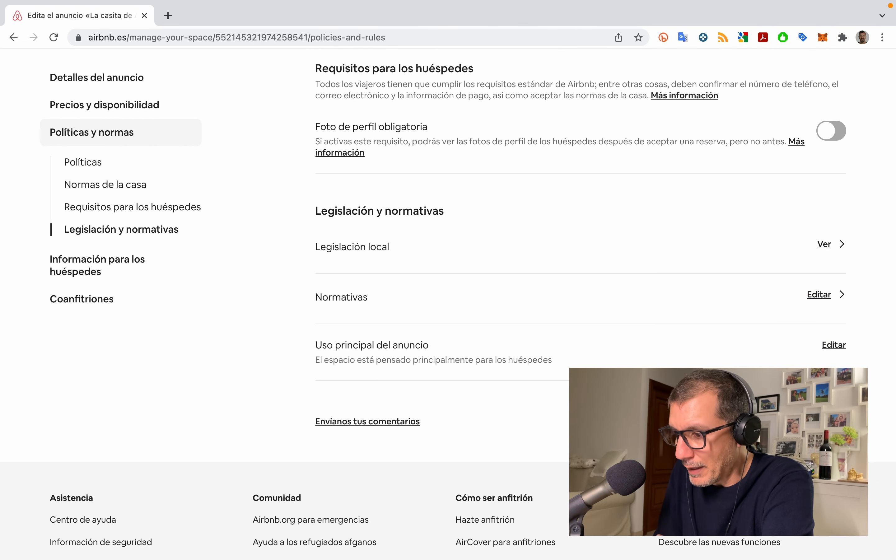
left_click(832, 346)
scroll(504, 340, "down", 2)
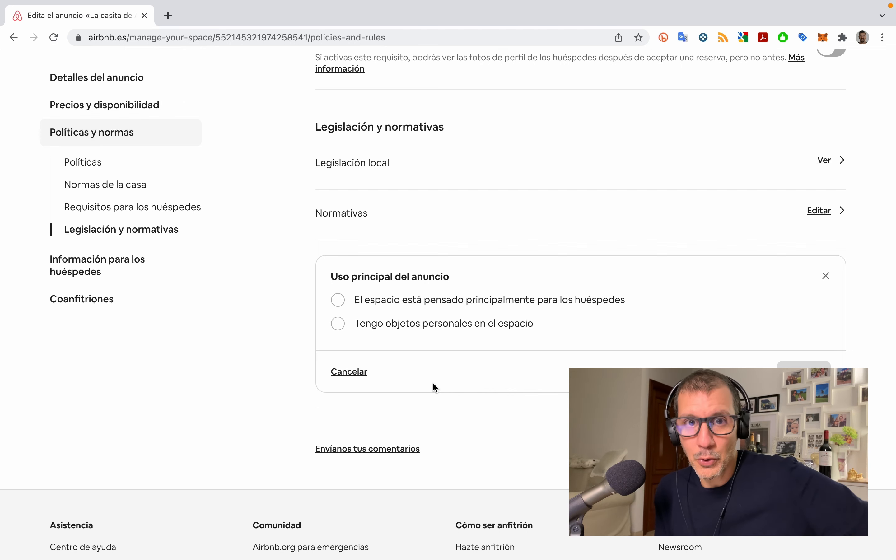
left_click(338, 299)
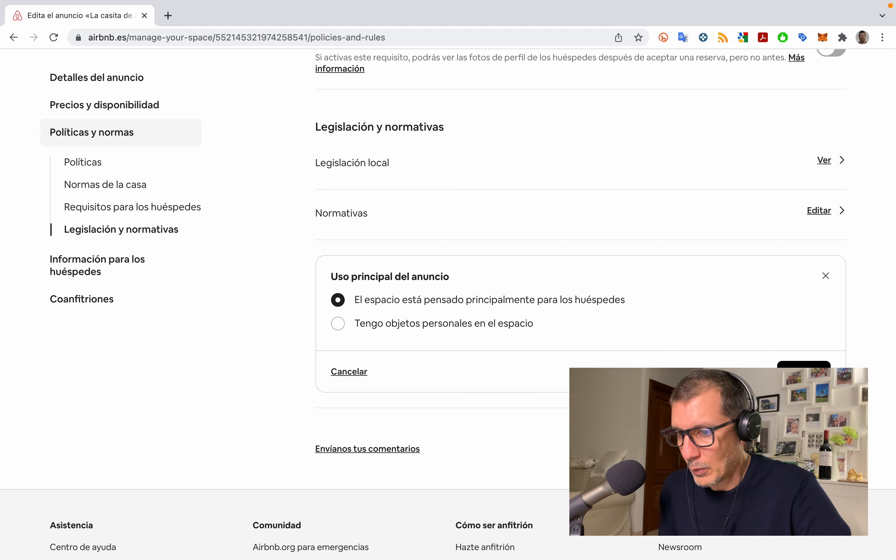
left_click(804, 372)
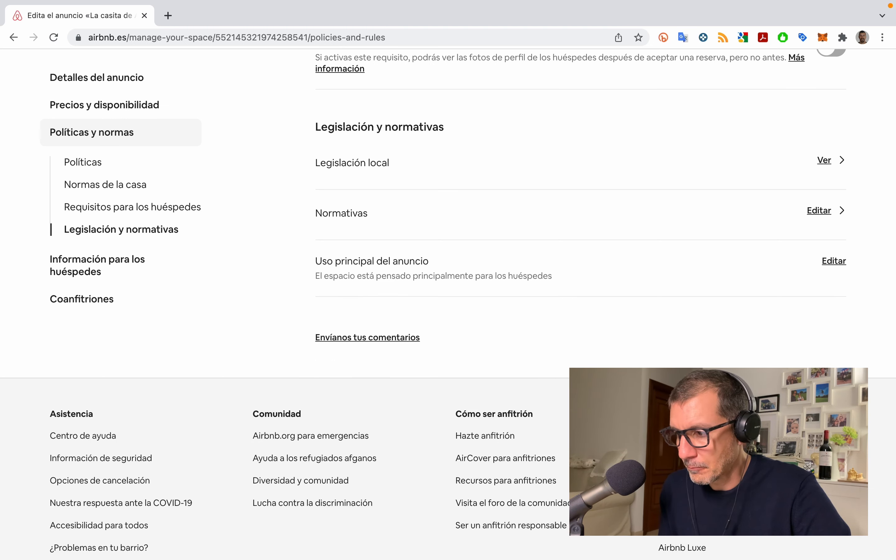
Look over the "Políticas y normas" settings once more and open the "Información para los huéspedes" section
scroll(448, 300, "up", 5)
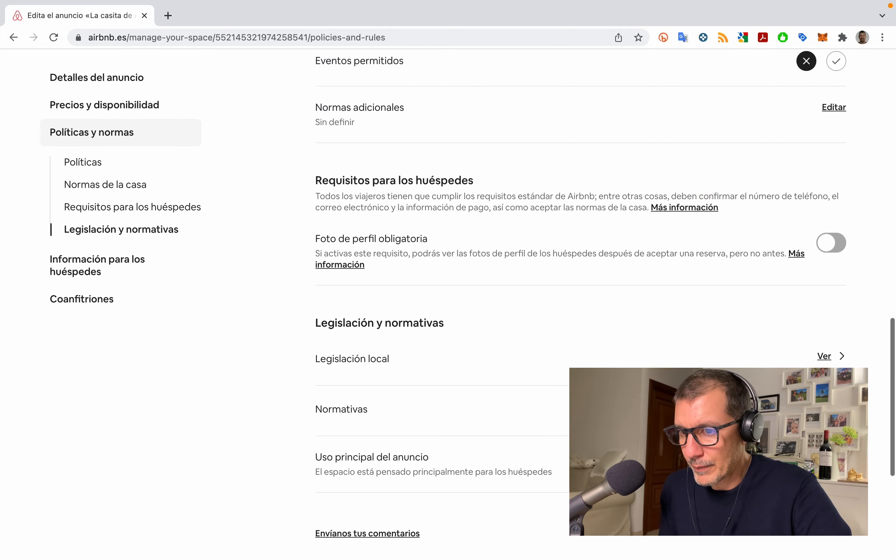
scroll(448, 300, "down", 6)
scroll(448, 300, "up", 5)
scroll(448, 301, "up", 15)
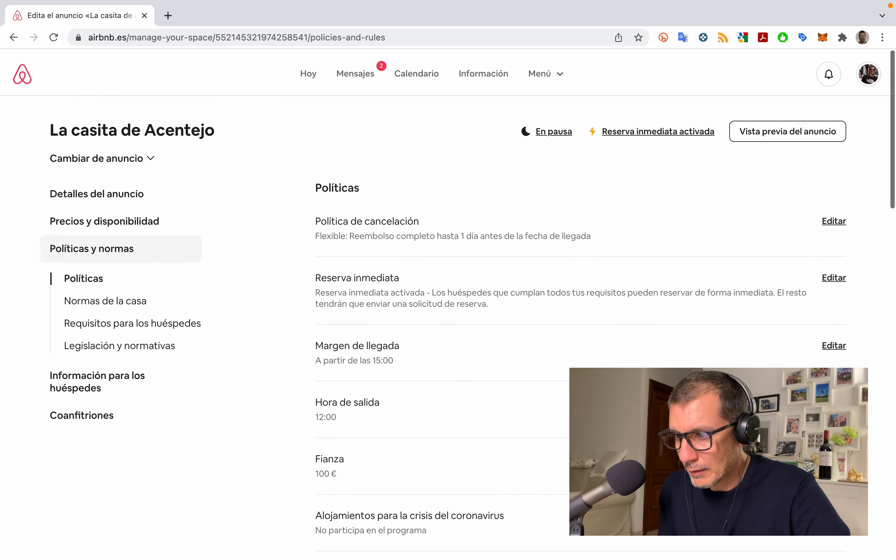
scroll(606, 257, "down", 15)
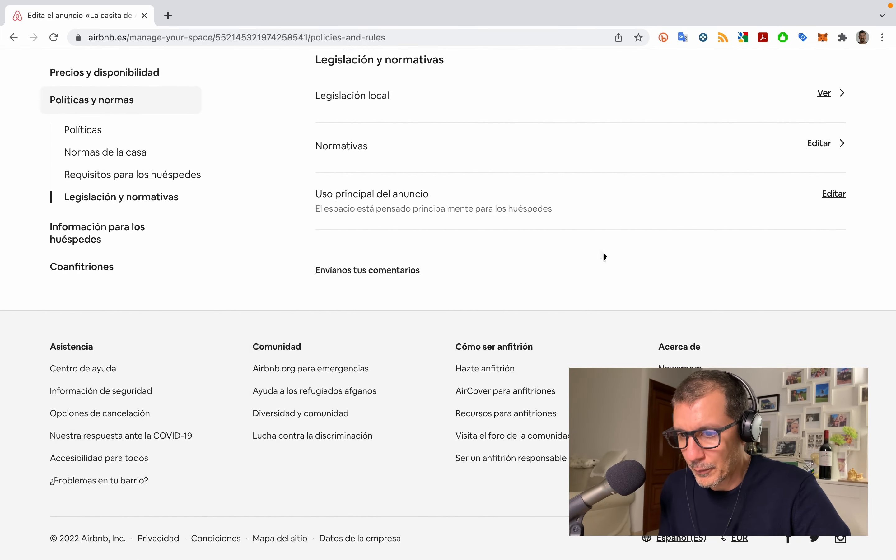
left_click(91, 237)
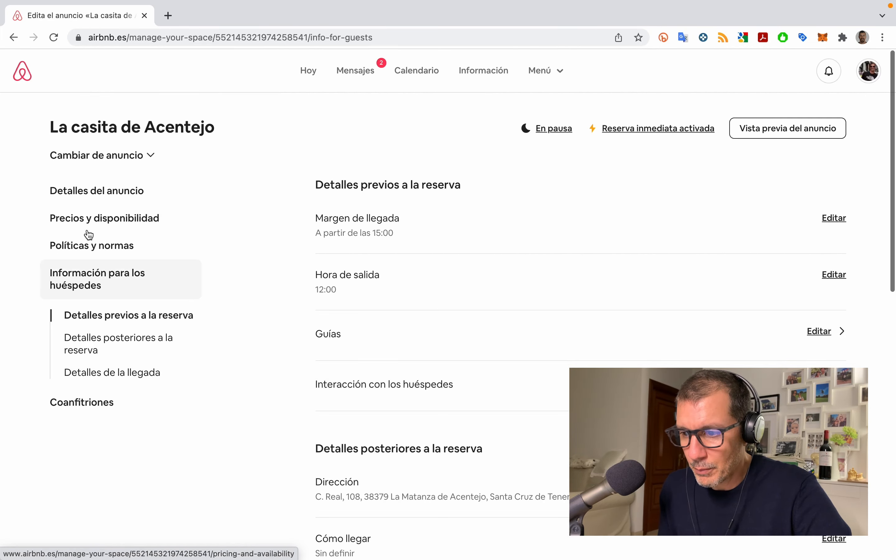
scroll(519, 254, "down", 1)
scroll(519, 253, "up", 1)
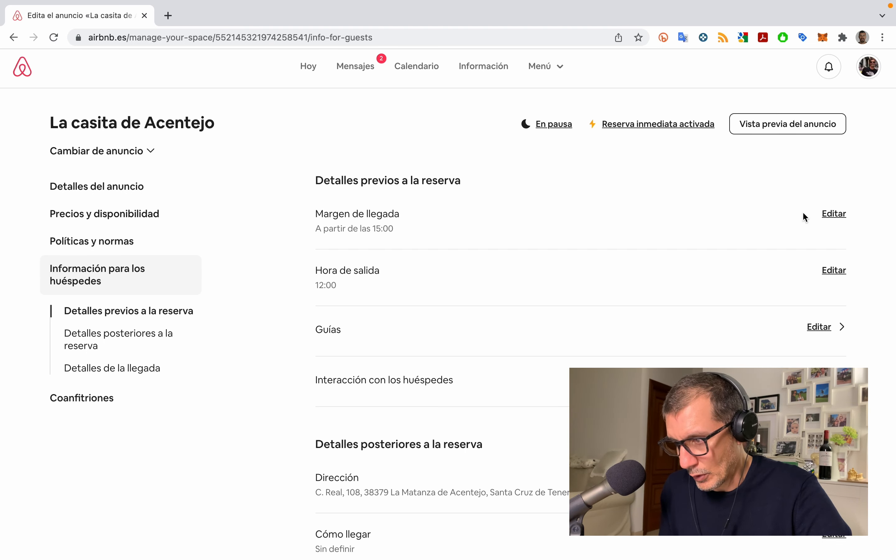
Set the start time of "Margen de llegada" to Flexible and save the change
left_click(826, 214)
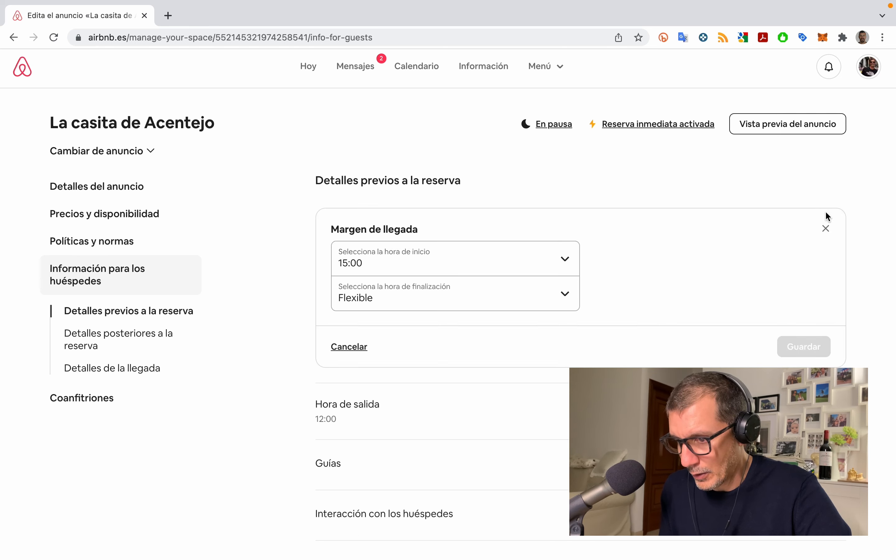
left_click(418, 272)
left_click(412, 136)
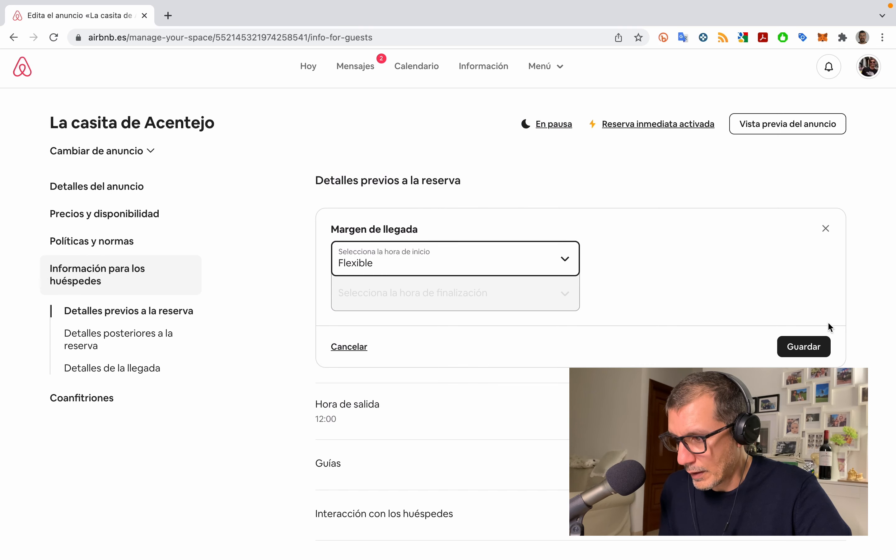
left_click(817, 346)
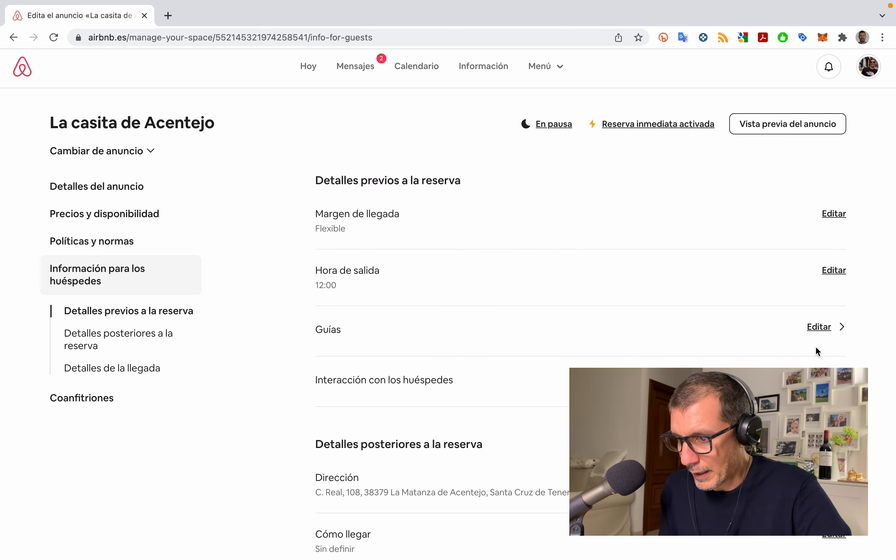
Open "Guías" to view the existing guidebooks, and return to the listing's guest information
scroll(816, 348, "down", 3)
scroll(815, 348, "down", 2)
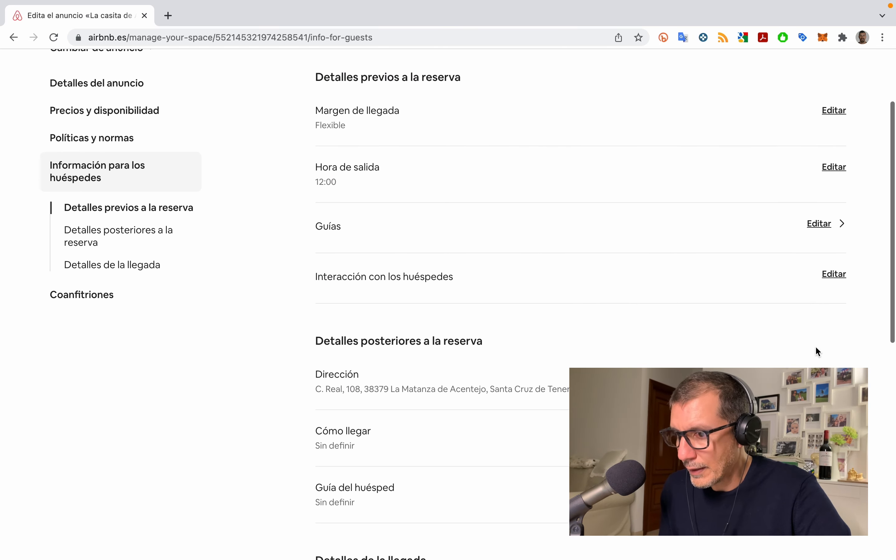
left_click(820, 224)
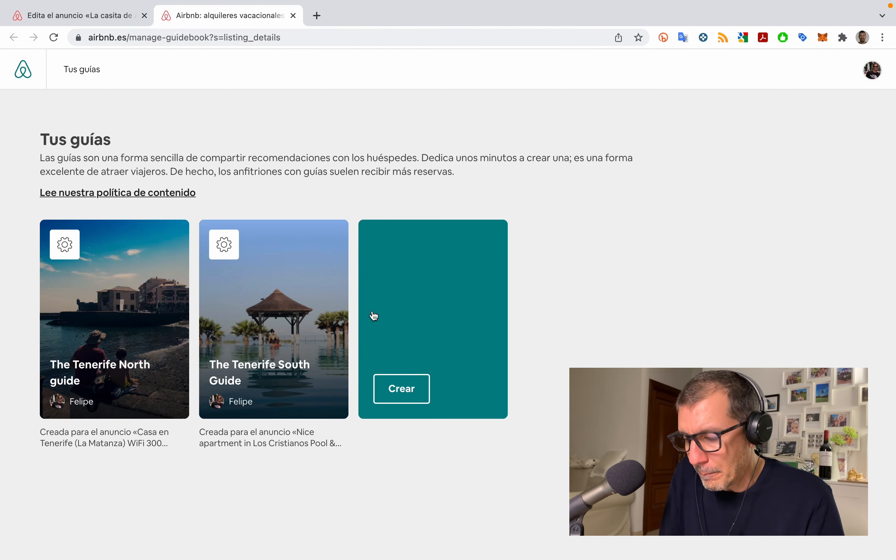
left_click(110, 22)
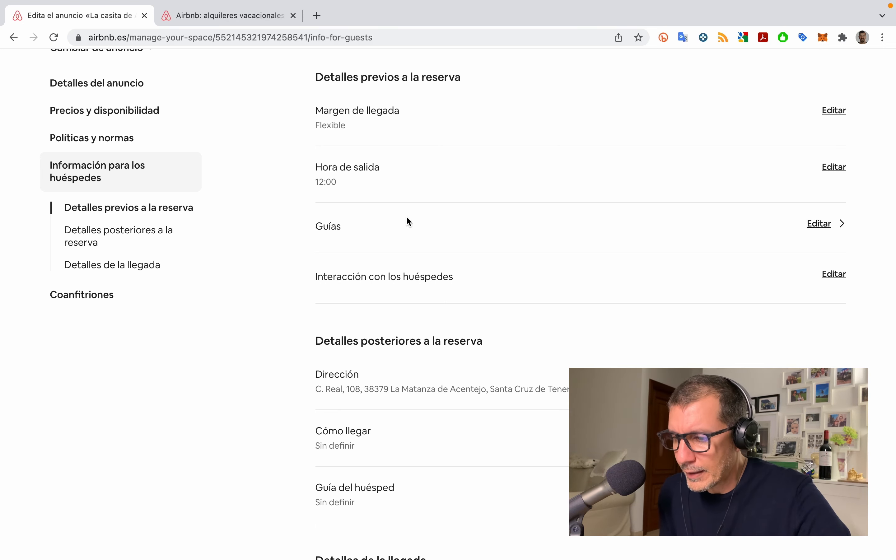
Set "Interacción con los huéspedes" to "No estaré presente" and save it
left_click(834, 274)
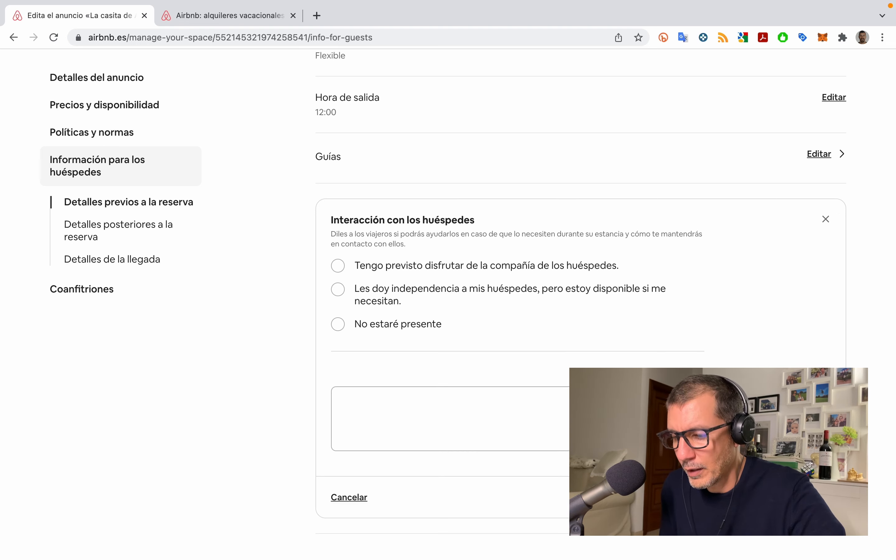
left_click(345, 501)
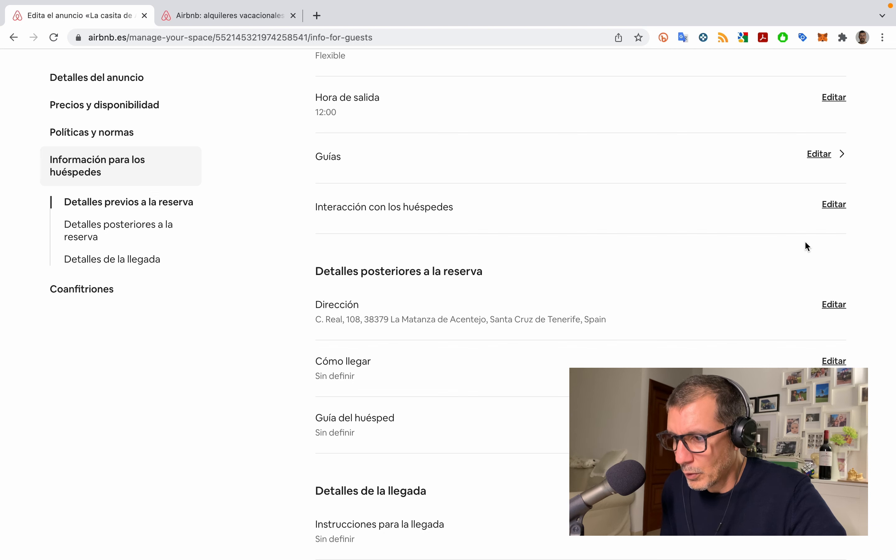
left_click(830, 204)
left_click(337, 323)
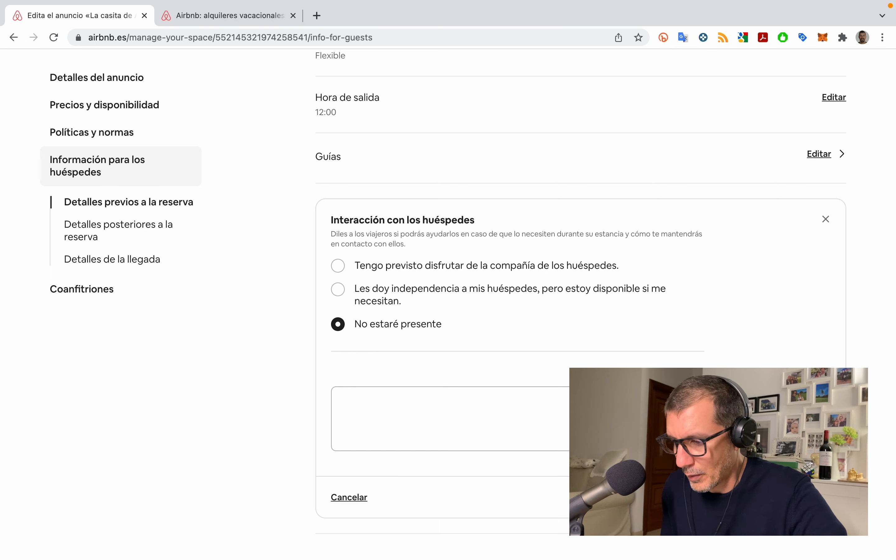
left_click(812, 498)
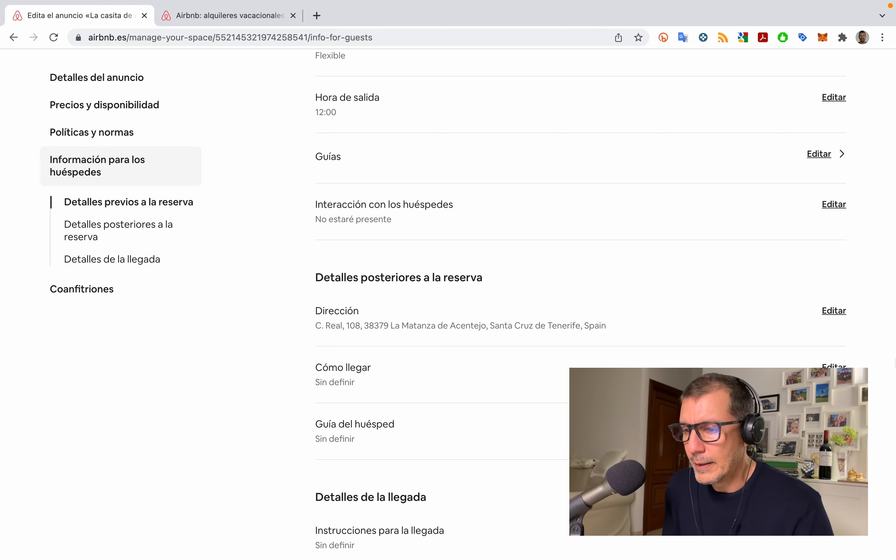
Open "Cómo llegar" for editing, view its text field and close it without entering directions
scroll(649, 329, "down", 4)
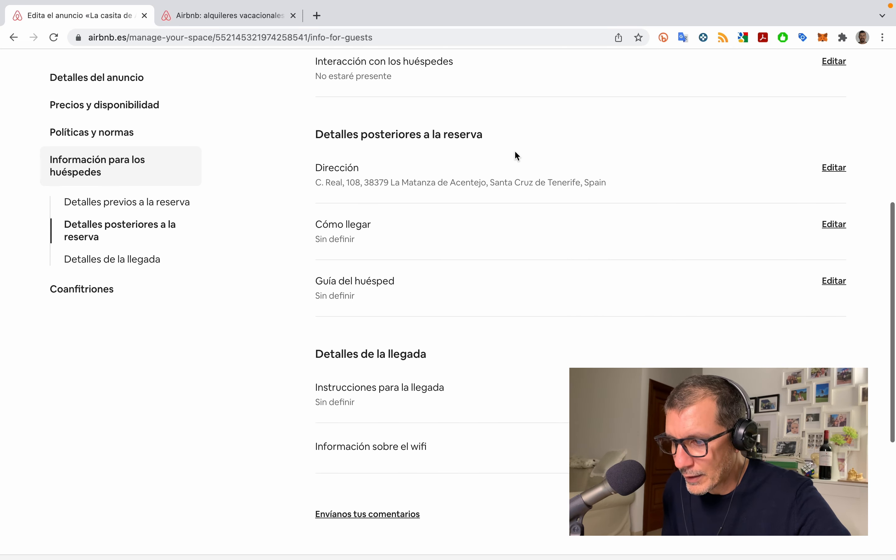
left_click(835, 227)
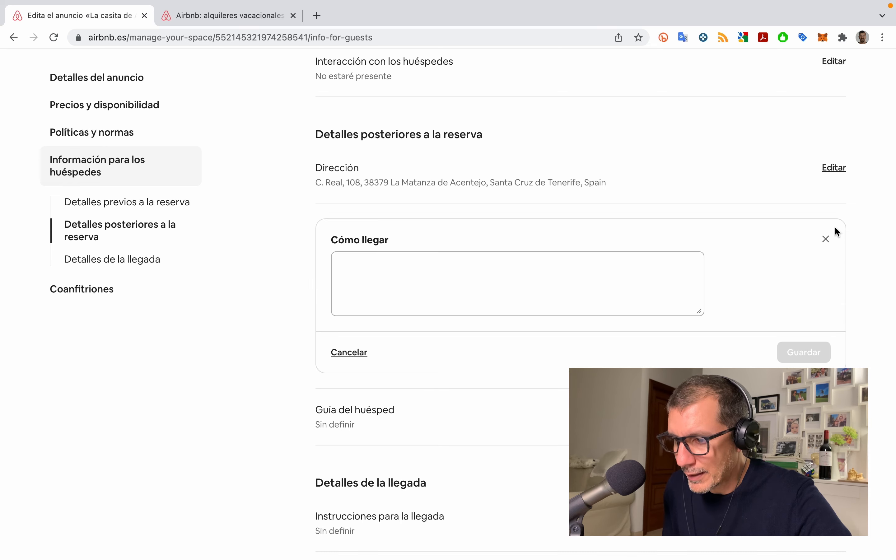
left_click(530, 281)
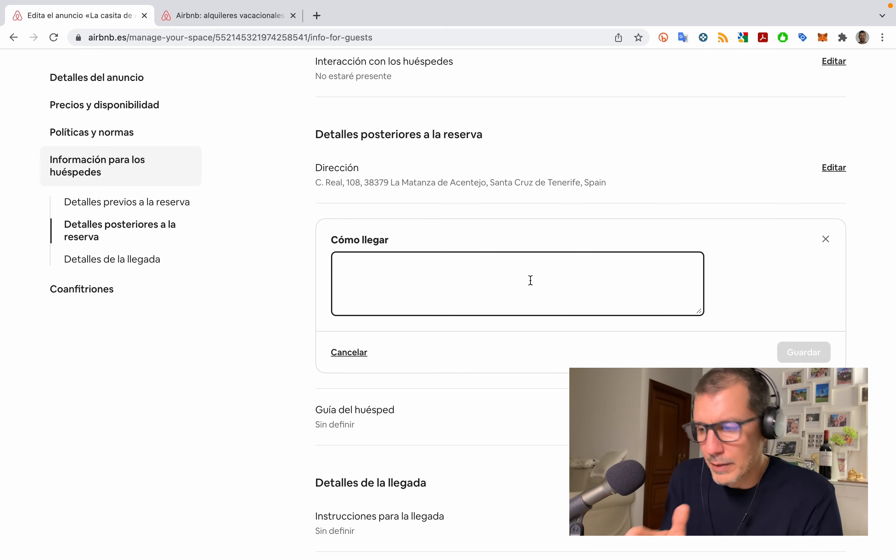
left_click(826, 240)
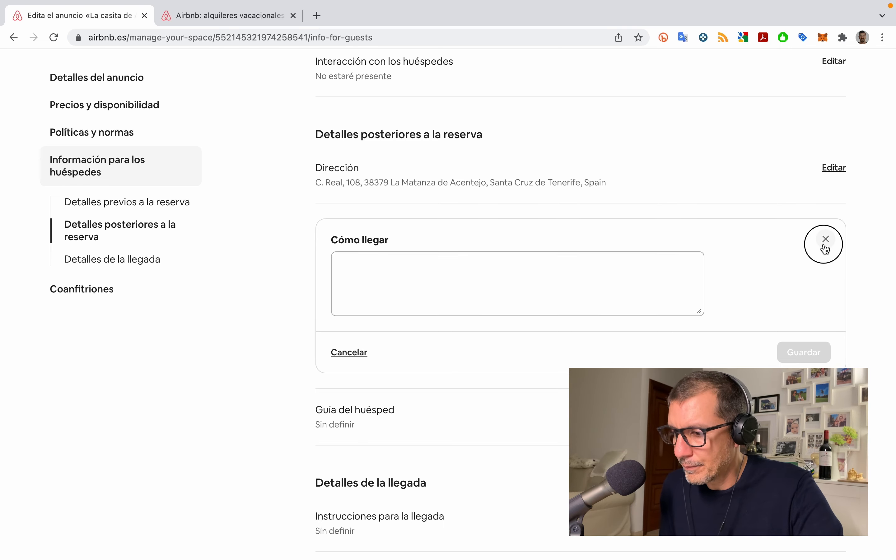
scroll(645, 293, "down", 3)
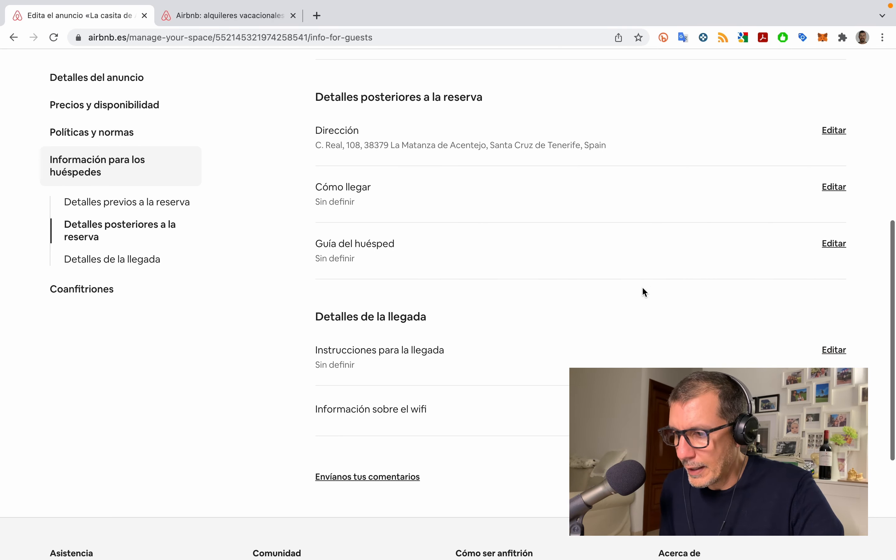
Open "Guía del huésped" for editing, view its text field and close it without entering a guide
scroll(645, 292, "up", 3)
scroll(643, 289, "up", 4)
scroll(644, 289, "down", 3)
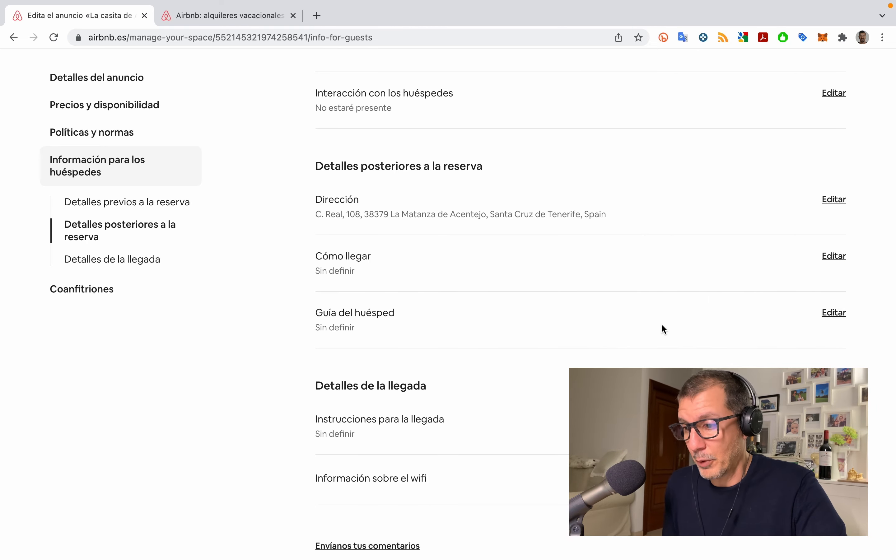
scroll(662, 325, "down", 1)
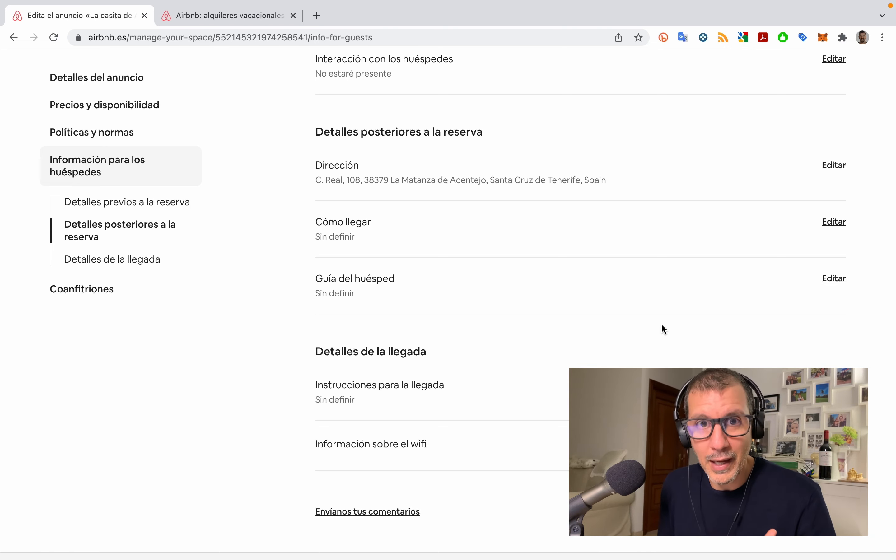
left_click(836, 280)
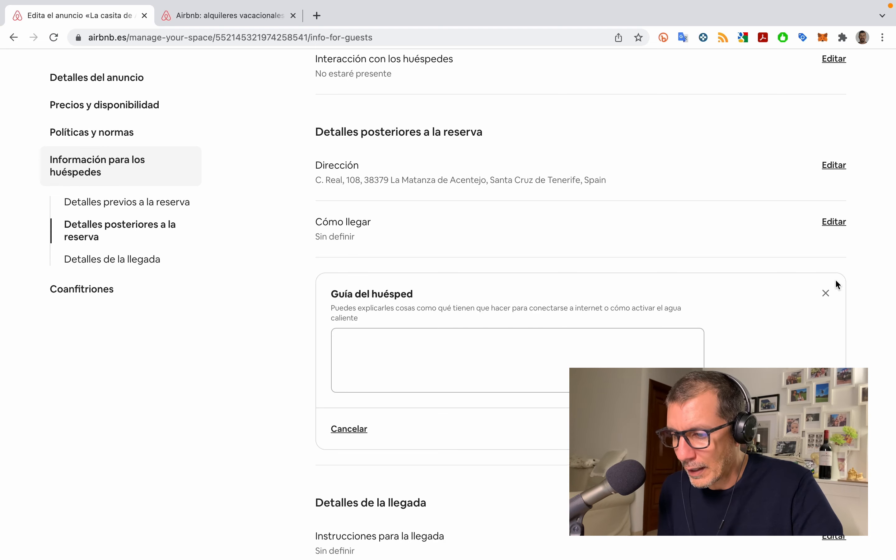
left_click(555, 369)
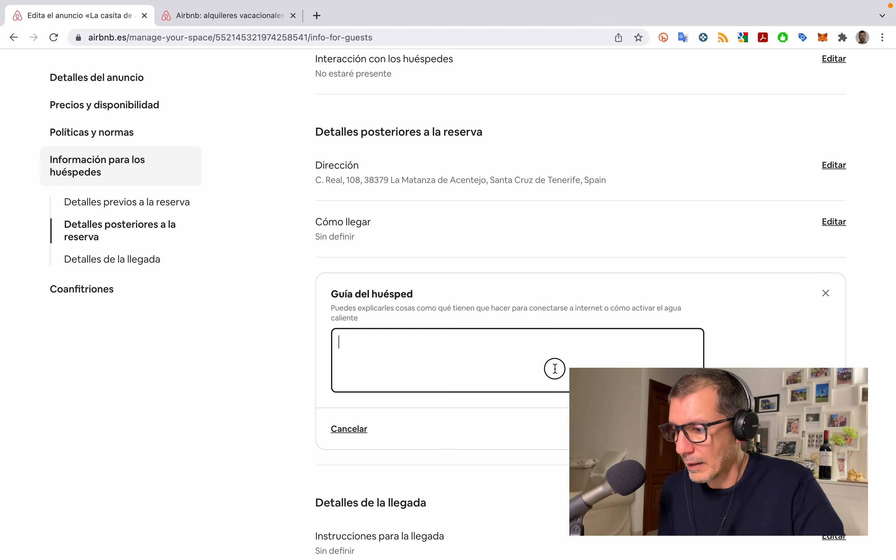
left_click(827, 296)
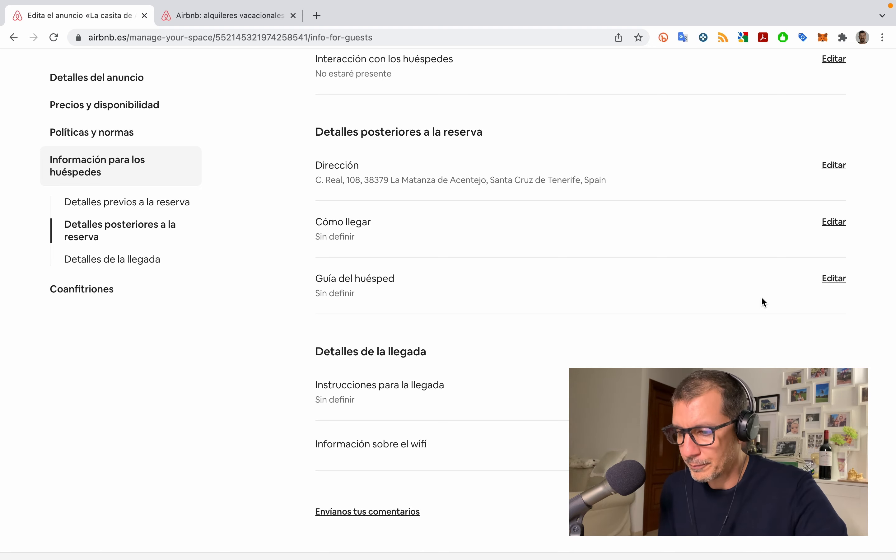
Open "Instrucciones para la llegada" for editing and review the available arrival methods
scroll(762, 298, "down", 5)
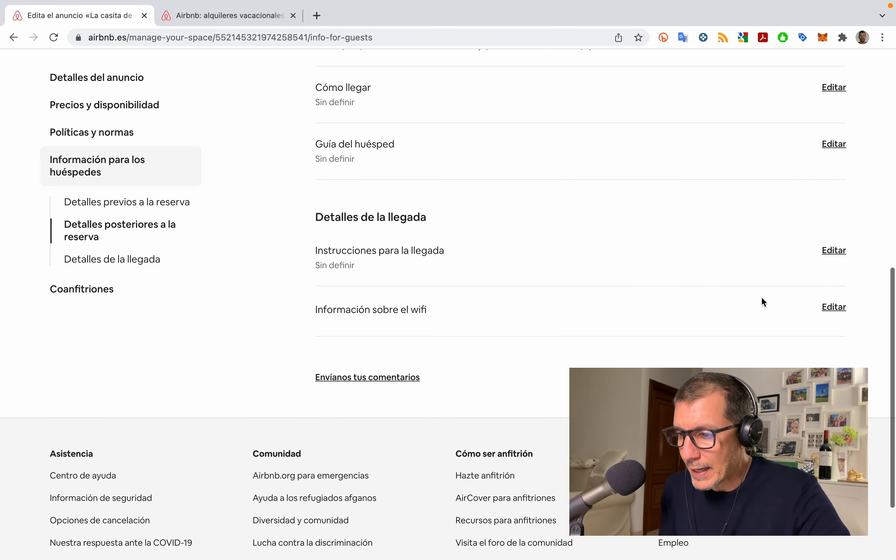
left_click(835, 252)
scroll(580, 294, "down", 2)
scroll(579, 296, "down", 3)
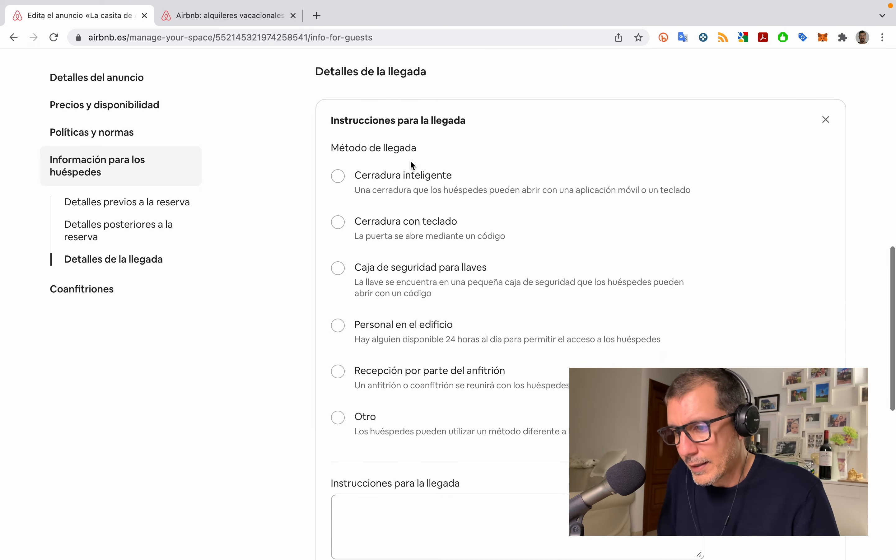
scroll(451, 262, "down", 1)
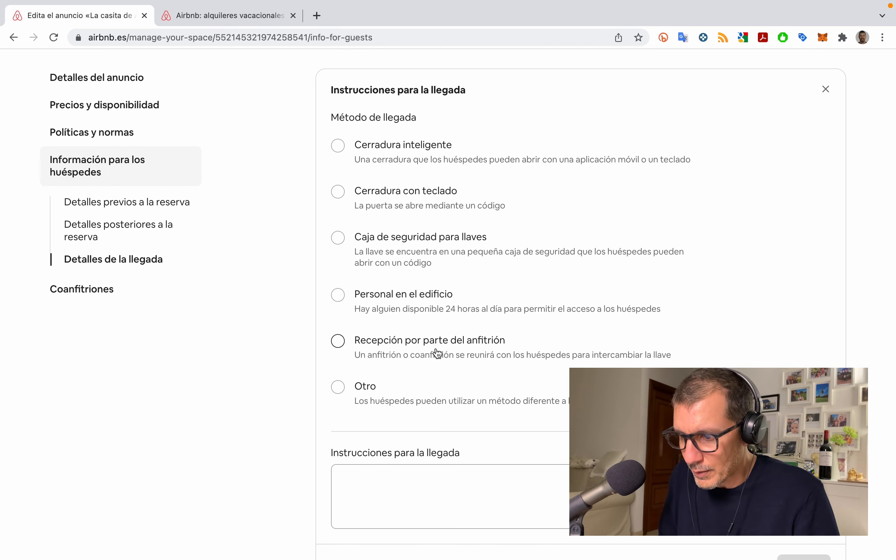
Try "Recepción por parte del anfitrión" as the arrival method, view the instructions field and cancel the edit
left_click(339, 342)
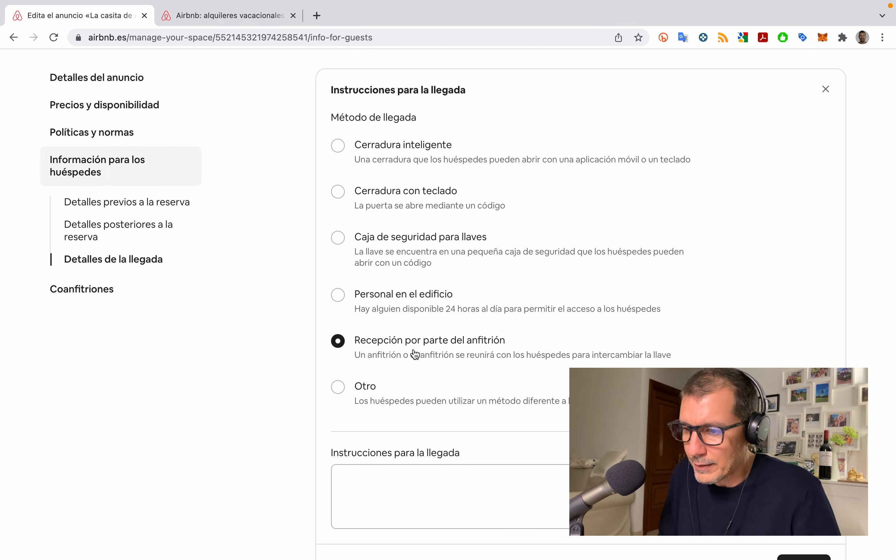
scroll(405, 356, "down", 1)
scroll(404, 356, "down", 1)
scroll(407, 356, "up", 2)
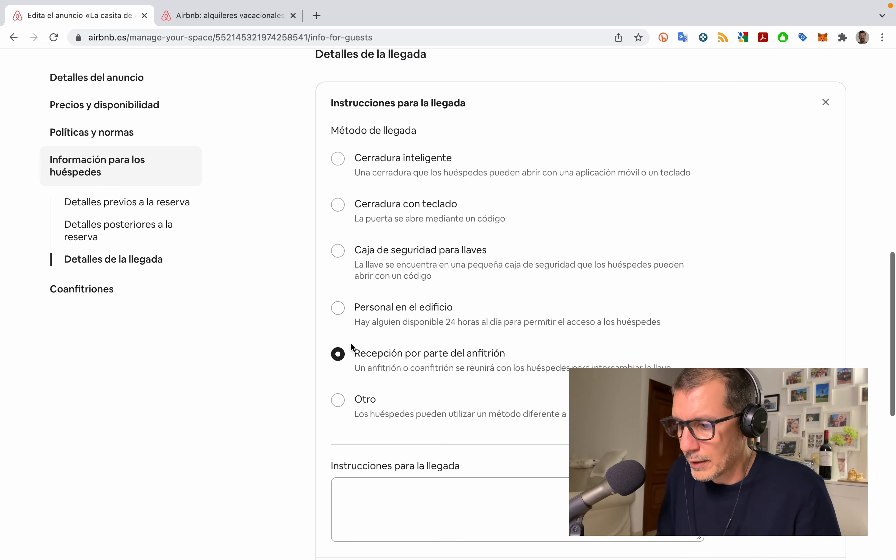
scroll(374, 361, "down", 2)
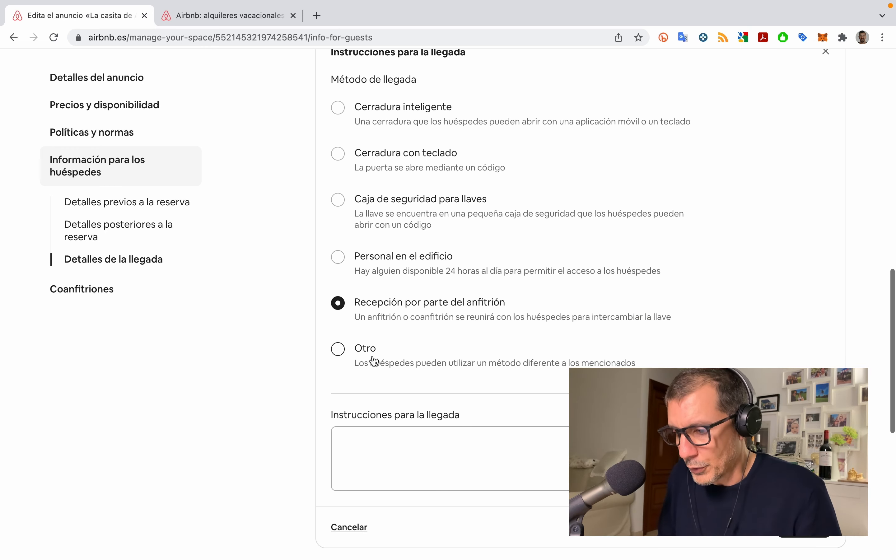
left_click(386, 436)
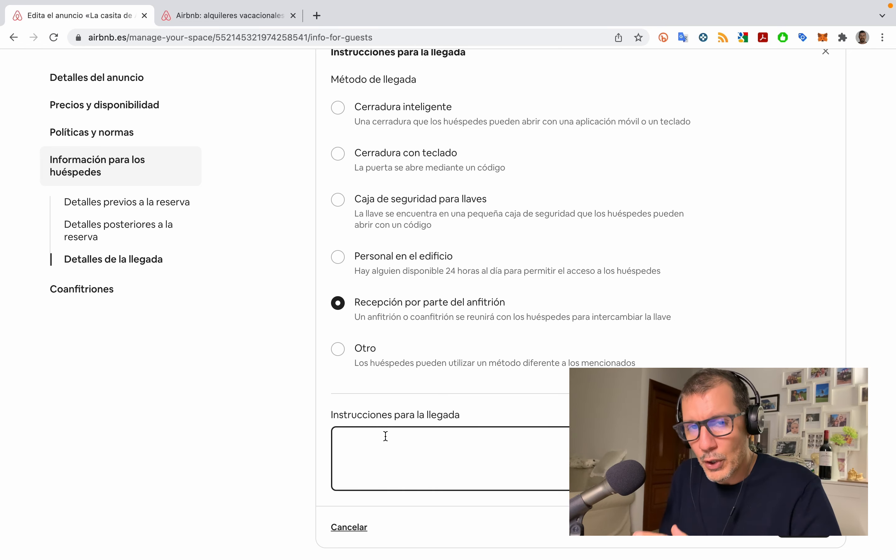
left_click(347, 529)
scroll(408, 333, "up", 3)
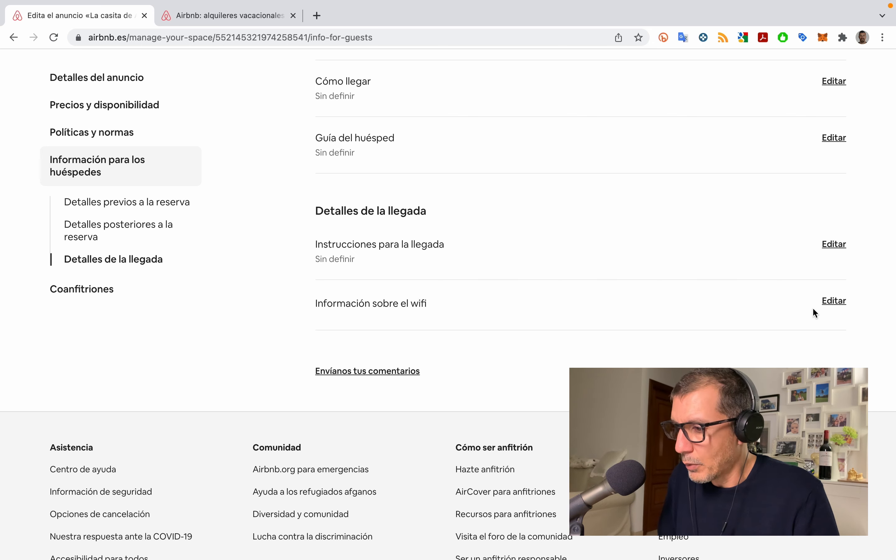
Open "Información sobre el wifi", view the network name and password fields, and cancel without entering anything
left_click(831, 302)
left_click(510, 371)
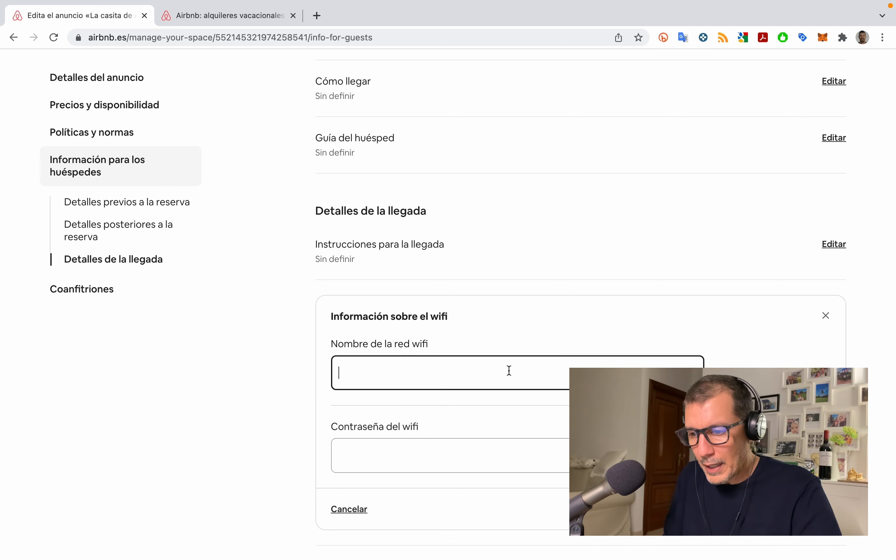
left_click(430, 455)
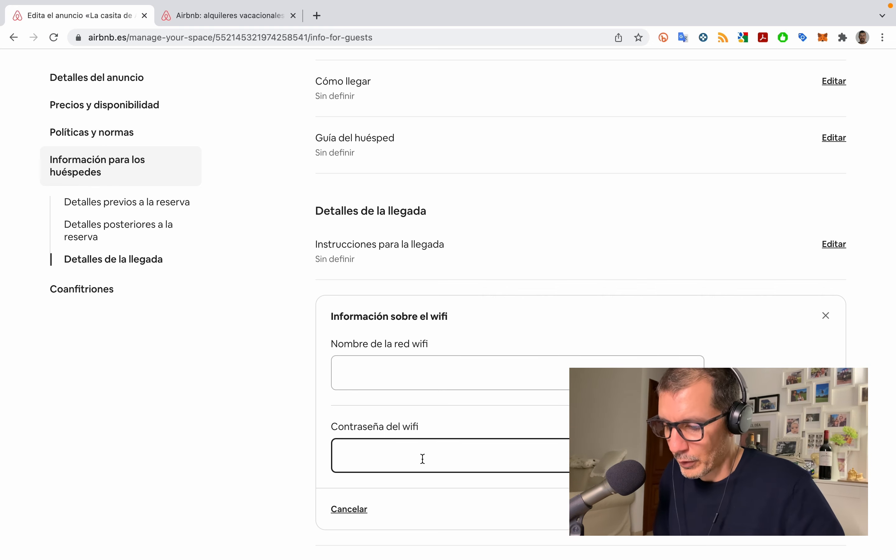
left_click(359, 510)
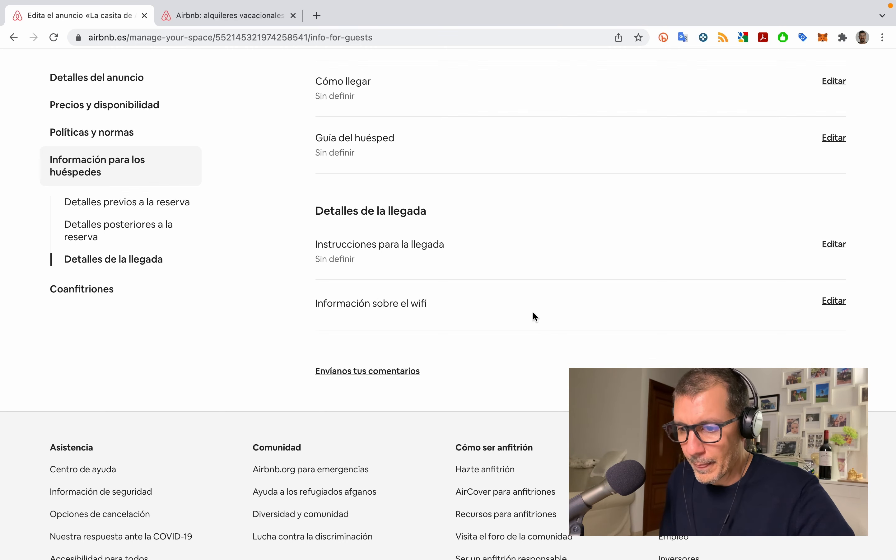
Open the listing's "Coanfitriones" section and review the listing administrator and co-host options
left_click(97, 292)
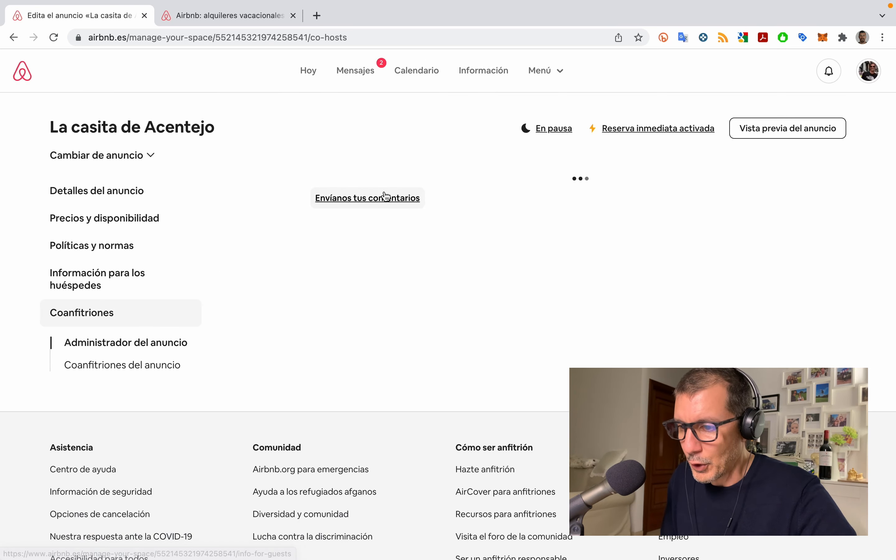
scroll(476, 285, "down", 3)
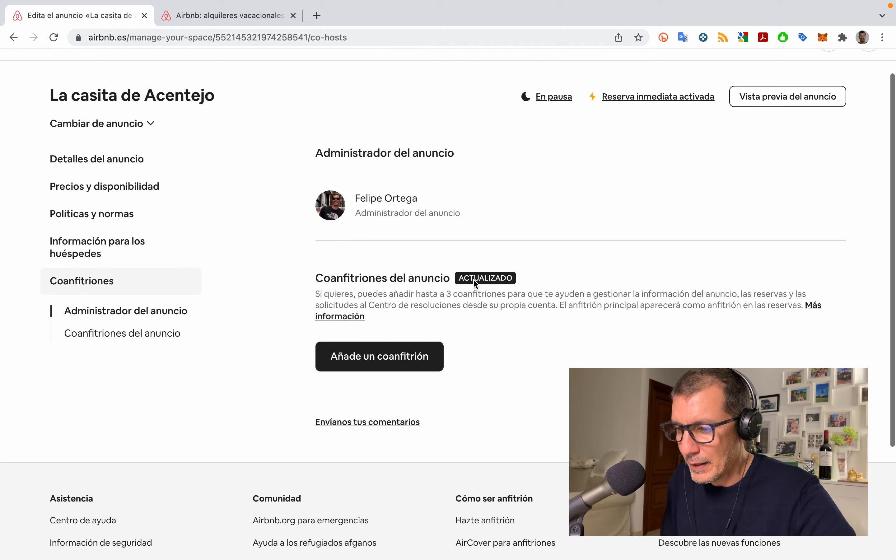
scroll(476, 285, "up", 2)
scroll(476, 284, "up", 2)
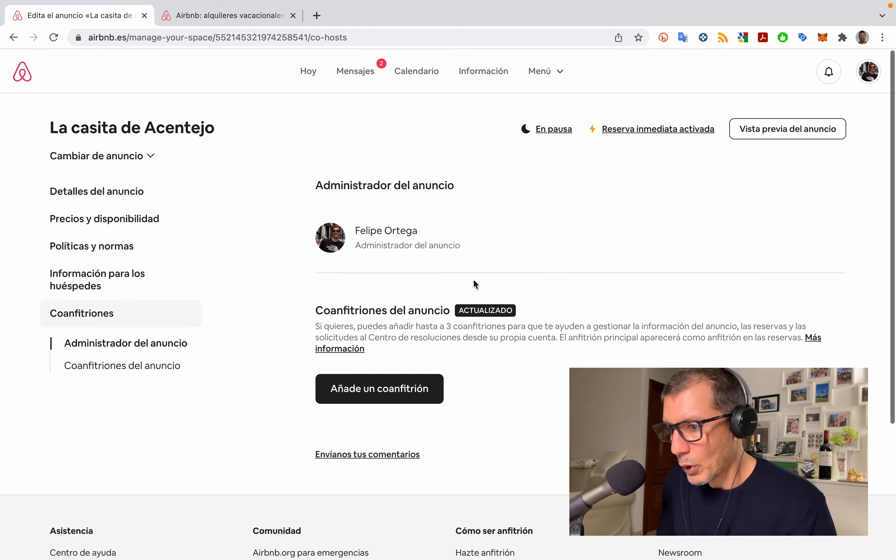